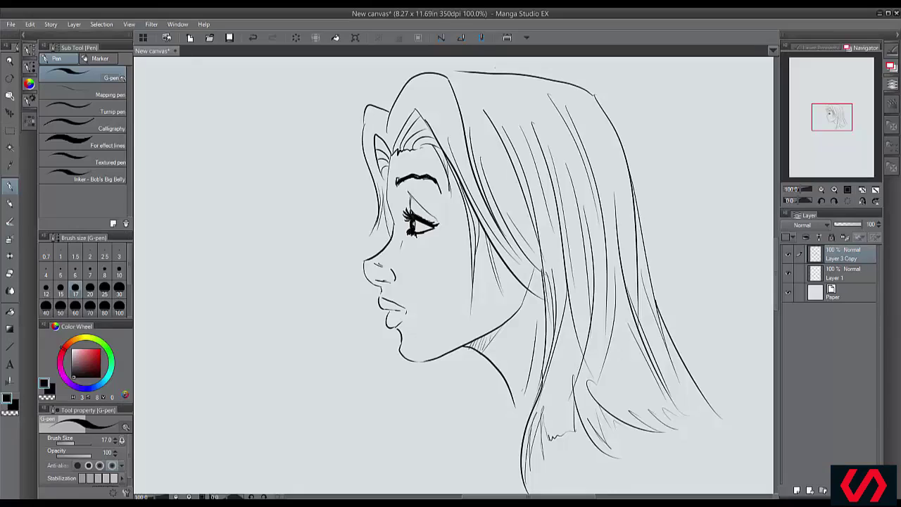
Erase the existing eyebrow and eye from the profile face and set the G-pen brush size to 3
left_click_drag(401, 230, 453, 196)
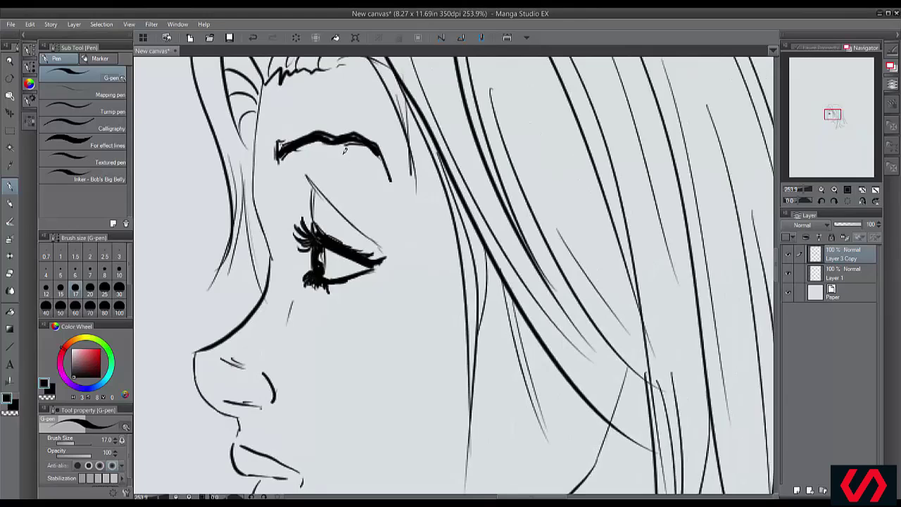
mouse_move(313, 145)
left_mouse_down()
mouse_move(298, 172)
mouse_move(287, 119)
mouse_move(301, 166)
mouse_move(339, 124)
mouse_move(347, 137)
mouse_move(364, 124)
mouse_move(385, 178)
mouse_move(388, 167)
mouse_move(374, 176)
mouse_move(358, 121)
left_mouse_up()
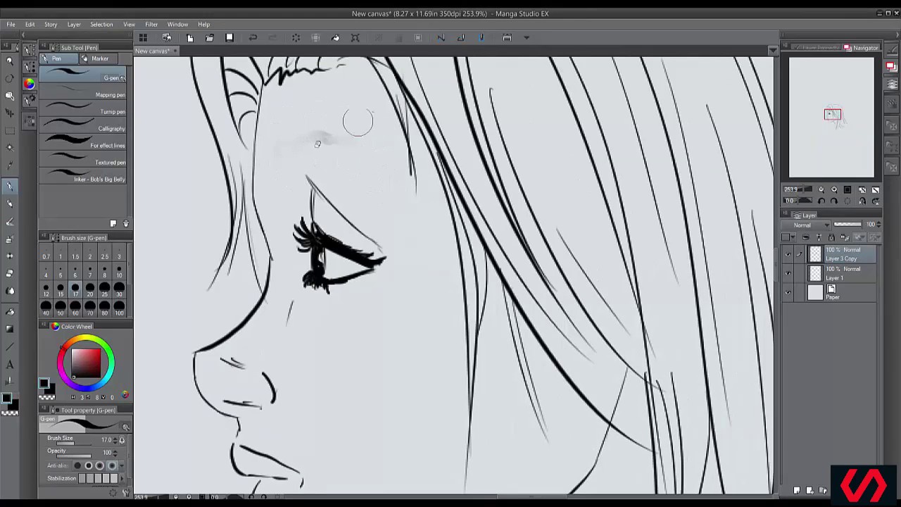
mouse_move(299, 208)
left_mouse_down()
mouse_move(305, 282)
mouse_move(314, 254)
mouse_move(313, 298)
mouse_move(334, 188)
mouse_move(363, 216)
mouse_move(341, 283)
mouse_move(365, 271)
mouse_move(352, 205)
left_mouse_up()
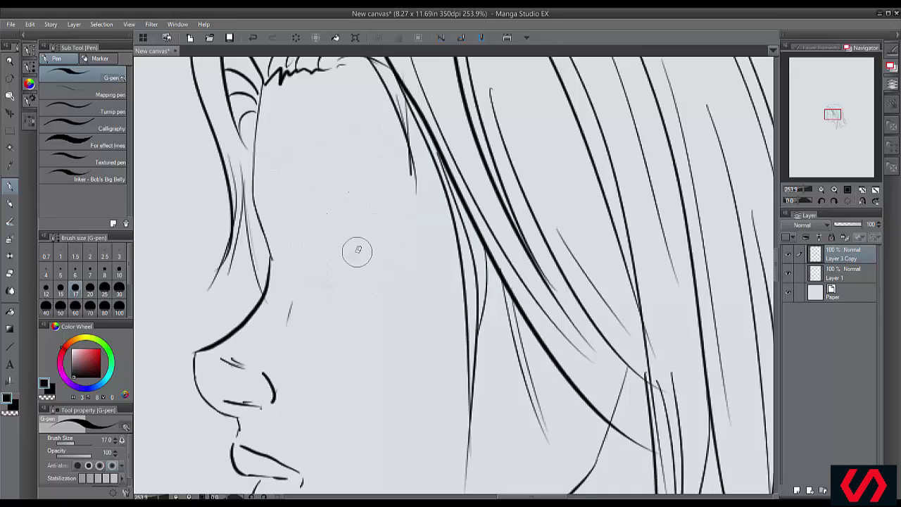
left_click_drag(366, 167, 353, 138)
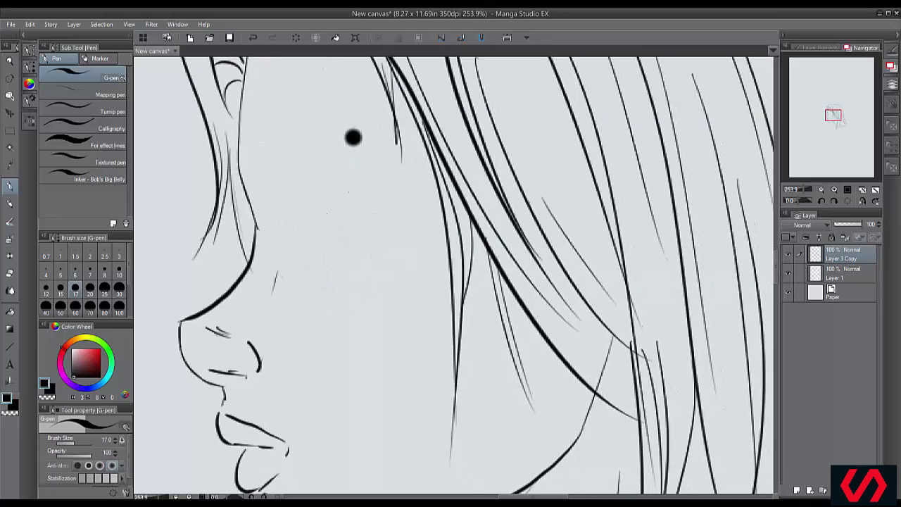
key("ctrl+z")
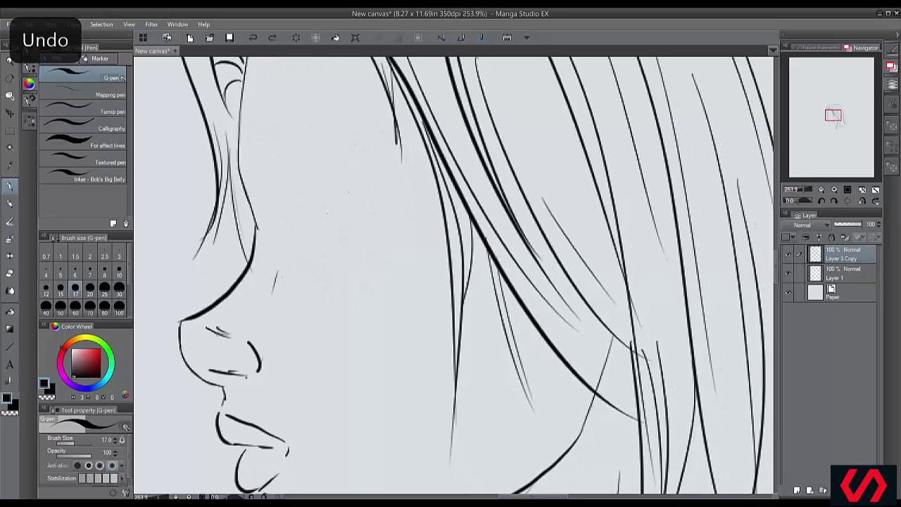
left_click(123, 245)
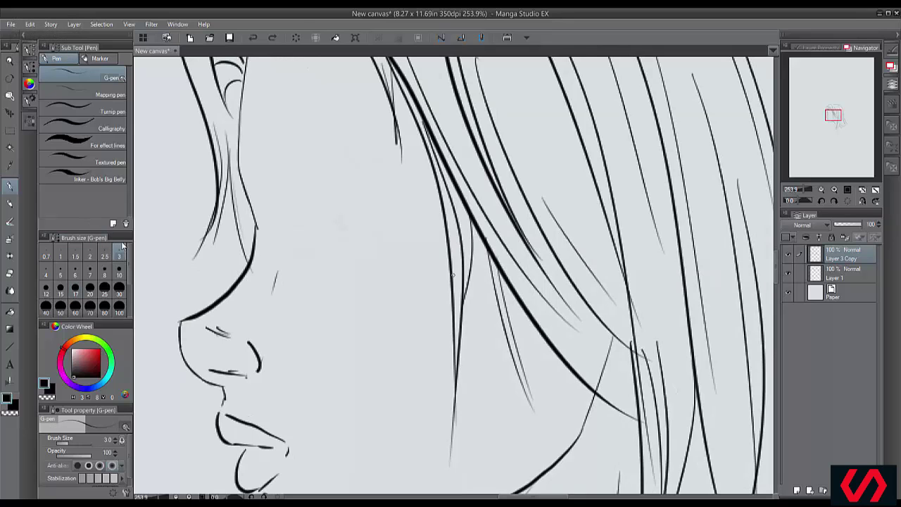
Try sketching a round circle and an upright oval in the blank area in front of the face, and undo both
left_click_drag(453, 275, 726, 304)
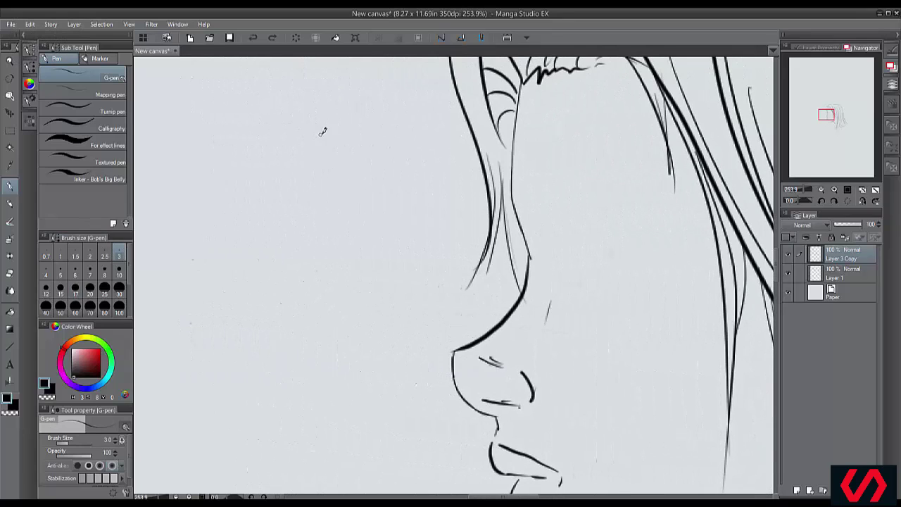
mouse_move(279, 166)
left_mouse_down()
mouse_move(348, 135)
mouse_move(363, 156)
mouse_move(314, 130)
left_mouse_up()
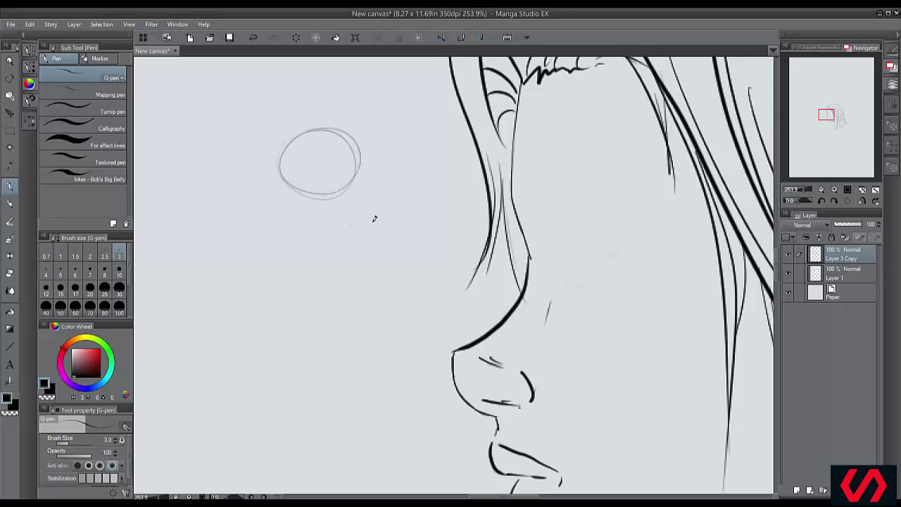
mouse_move(295, 263)
left_mouse_down()
mouse_move(307, 291)
mouse_move(345, 272)
mouse_move(294, 239)
left_mouse_up()
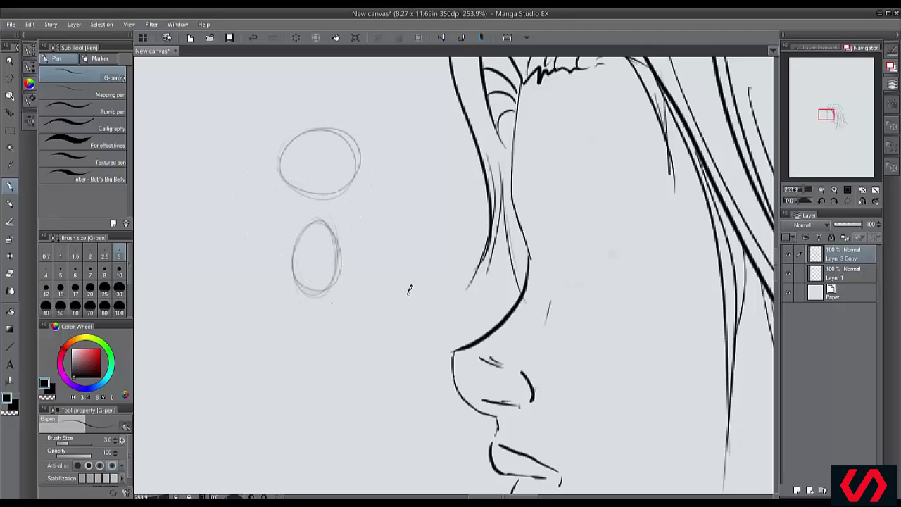
key("ctrl+z")
key("ctrl+z")
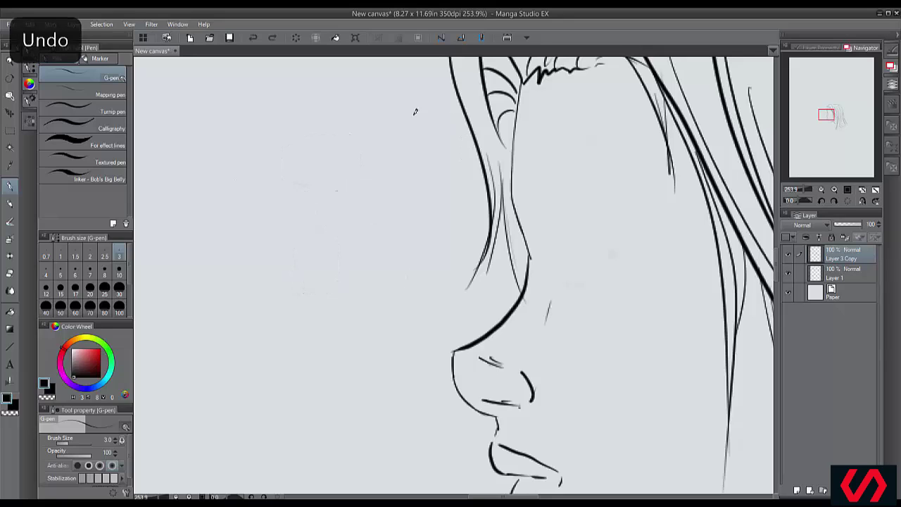
Try sketching a wide ellipse with a curved line across it in front of the face, and undo it
mouse_move(305, 135)
left_mouse_down()
mouse_move(326, 226)
mouse_move(382, 177)
left_mouse_up()
mouse_move(275, 166)
left_mouse_down()
mouse_move(354, 187)
mouse_move(372, 181)
left_mouse_up()
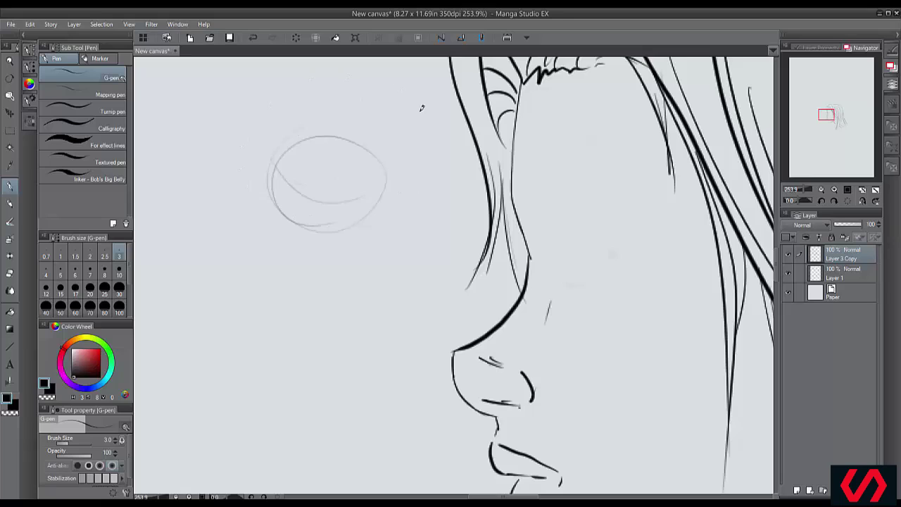
key("ctrl+z")
key("ctrl+z")
Try sketching a row of eyeball circles with a short base line in front of the face, and undo them
mouse_move(345, 225)
left_mouse_down()
mouse_move(299, 225)
mouse_move(360, 225)
mouse_move(322, 211)
mouse_move(322, 224)
mouse_move(290, 201)
mouse_move(305, 158)
mouse_move(357, 161)
left_mouse_up()
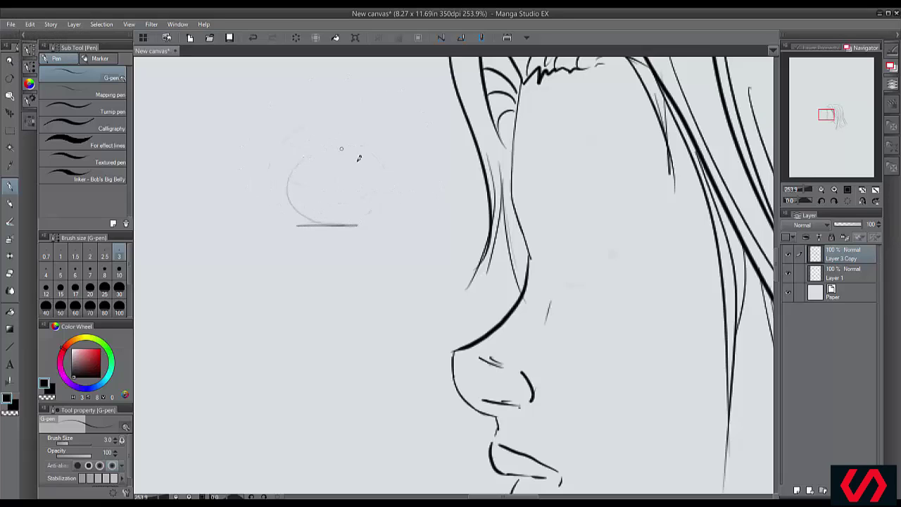
mouse_move(316, 211)
left_mouse_down()
mouse_move(368, 168)
mouse_move(327, 145)
mouse_move(291, 193)
mouse_move(339, 220)
mouse_move(342, 148)
left_mouse_up()
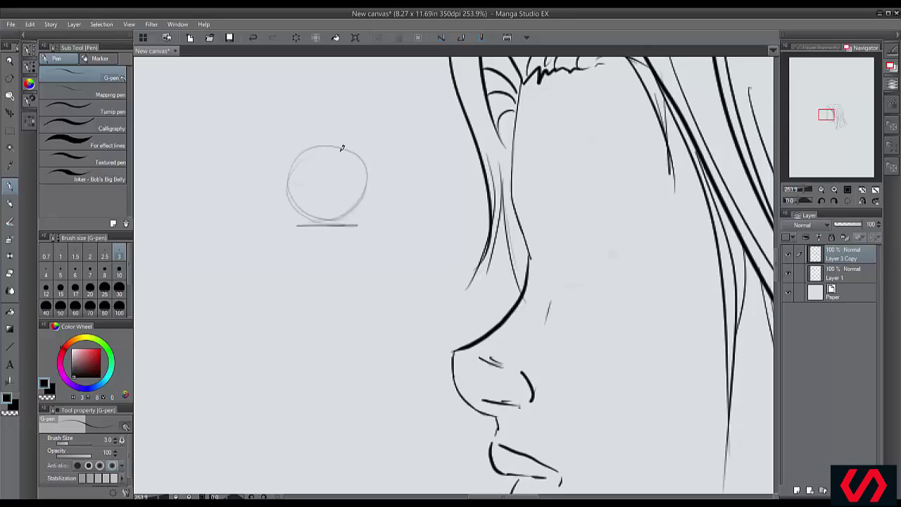
mouse_move(247, 148)
left_mouse_down()
mouse_move(214, 176)
mouse_move(211, 200)
mouse_move(264, 215)
mouse_move(249, 151)
left_mouse_up()
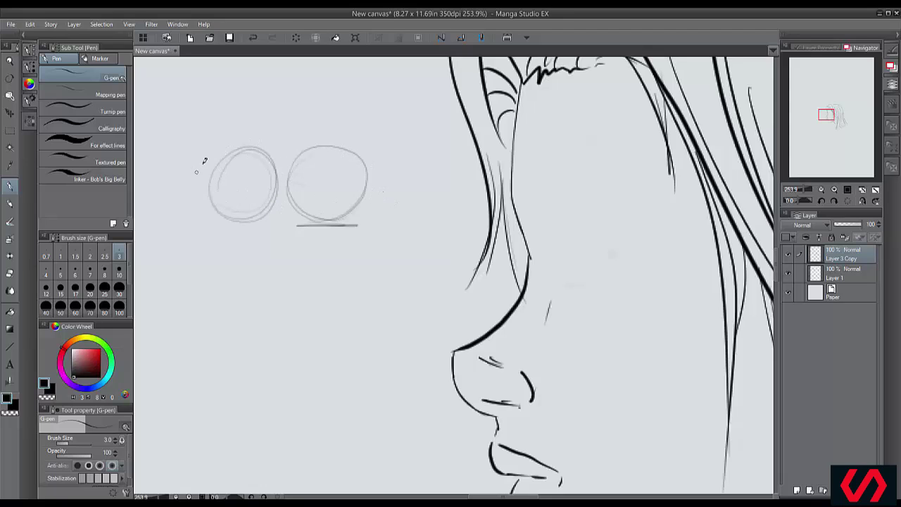
mouse_move(204, 189)
left_mouse_down()
mouse_move(170, 200)
mouse_move(177, 168)
mouse_move(157, 146)
mouse_move(155, 206)
mouse_move(156, 147)
mouse_move(164, 185)
left_mouse_up()
key("ctrl+z")
key("ctrl+z")
key("ctrl+z")
key("ctrl+z")
key("ctrl+z")
key("ctrl+z")
key("ctrl+z")
key("ctrl+z")
key("ctrl+z")
key("ctrl+z")
key("ctrl+z")
key("ctrl+z")
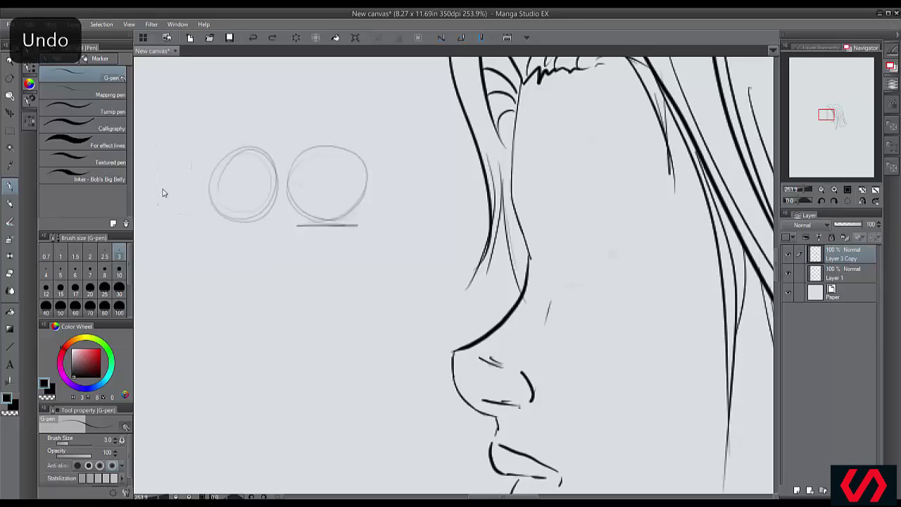
key("ctrl+z")
key("ctrl+z")
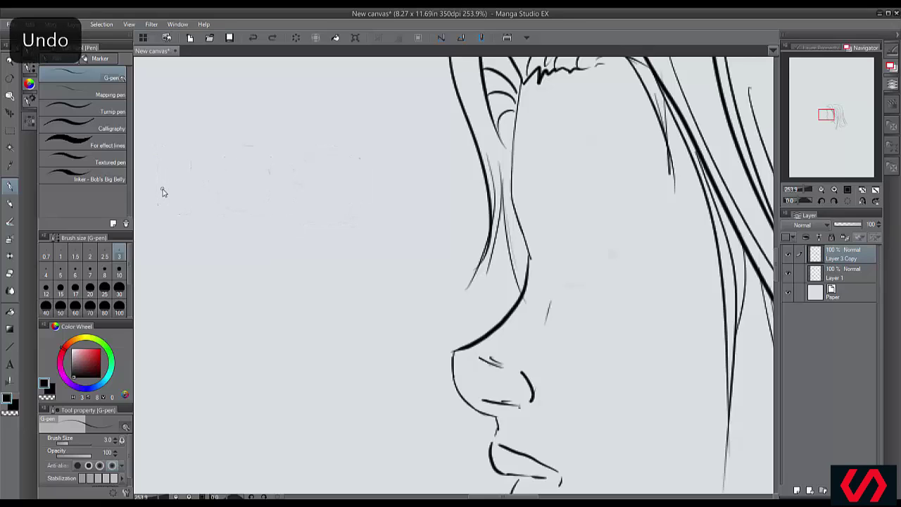
Sketch an eyeball circle on the profile face with a narrow iris, a dark pupil and an upper eyelid line
left_click_drag(614, 210, 387, 151)
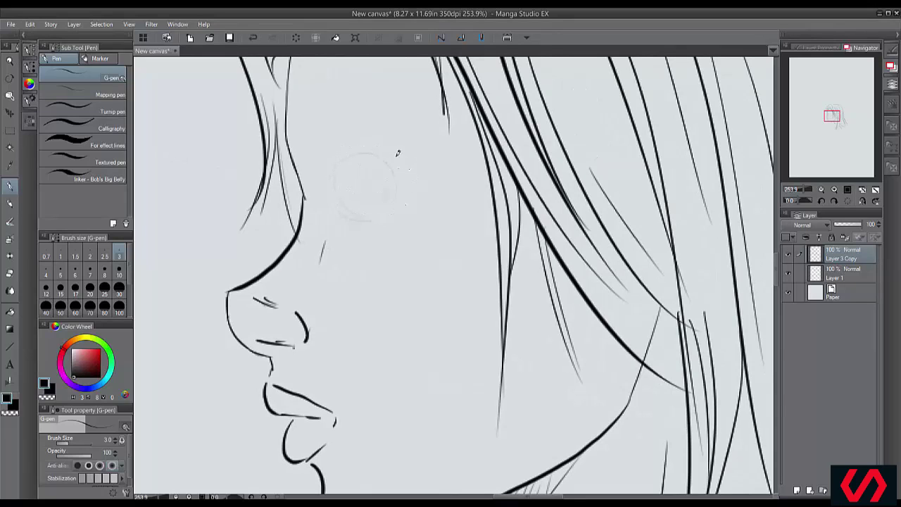
mouse_move(403, 147)
left_mouse_down()
mouse_move(408, 169)
mouse_move(414, 157)
mouse_move(400, 195)
mouse_move(411, 190)
left_mouse_up()
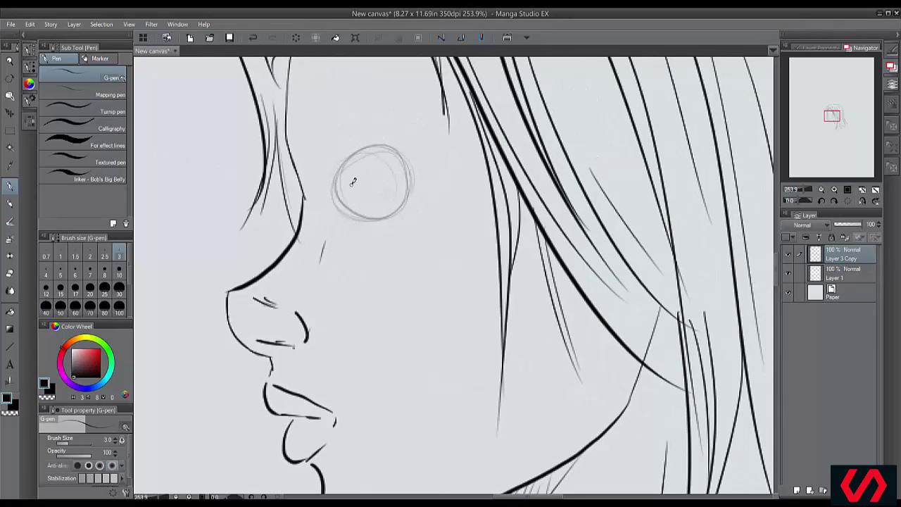
mouse_move(338, 178)
left_mouse_down()
mouse_move(340, 199)
mouse_move(356, 211)
mouse_move(350, 202)
left_mouse_up()
mouse_move(348, 169)
left_mouse_down()
mouse_move(353, 201)
mouse_move(347, 161)
mouse_move(351, 208)
mouse_move(342, 185)
left_mouse_up()
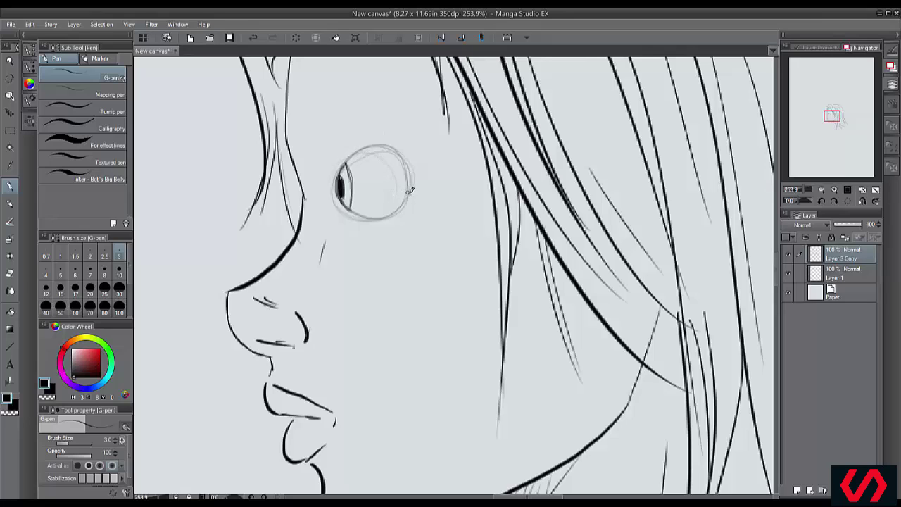
mouse_move(409, 189)
left_mouse_down()
mouse_move(365, 176)
mouse_move(409, 191)
mouse_move(343, 172)
left_mouse_up()
left_click_drag(410, 190, 343, 176)
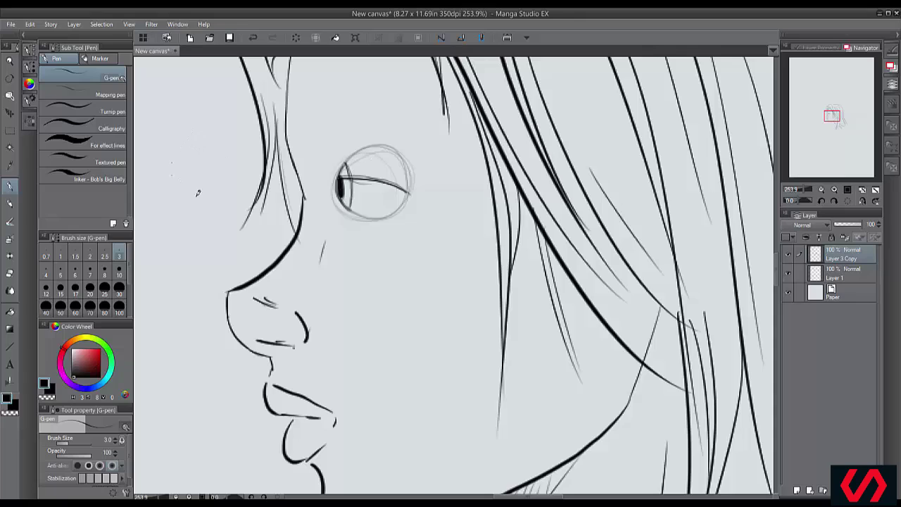
Sketch a front-view reference eye with iris, eyelids, lashes and centre guidelines in the blank area before the face
mouse_move(201, 192)
left_mouse_down()
mouse_move(168, 169)
mouse_move(180, 162)
mouse_move(233, 173)
mouse_move(199, 160)
mouse_move(166, 173)
mouse_move(218, 179)
mouse_move(168, 180)
mouse_move(208, 178)
mouse_move(196, 172)
mouse_move(204, 170)
left_mouse_up()
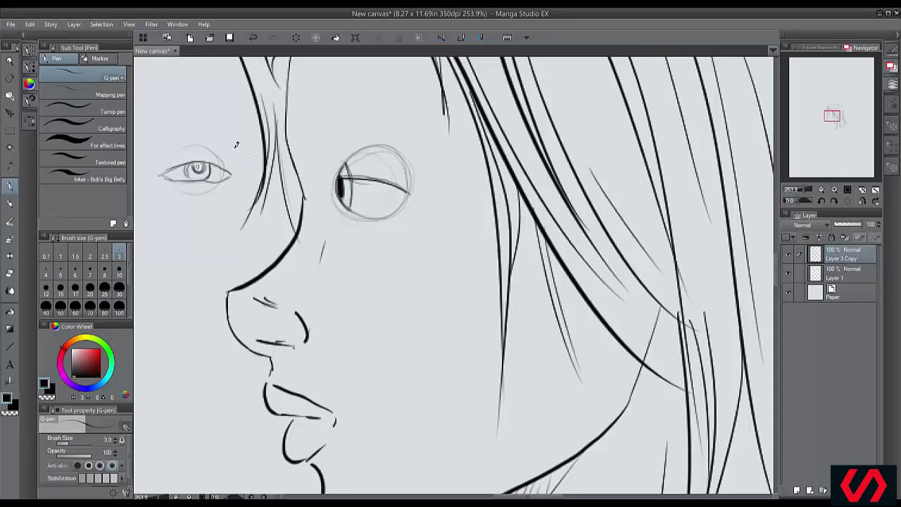
mouse_move(160, 173)
left_mouse_down()
mouse_move(223, 159)
mouse_move(227, 167)
left_mouse_up()
left_click_drag(165, 167, 173, 163)
Thicken the profile eye's upper eyelid line and add upper lashes at its front and along its length
left_click_drag(368, 174, 343, 173)
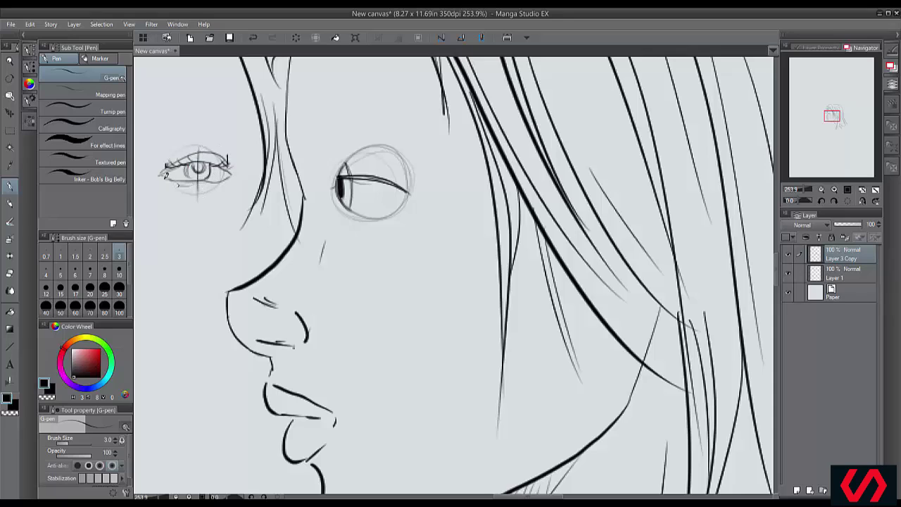
mouse_move(340, 177)
left_mouse_down()
mouse_move(337, 189)
mouse_move(323, 188)
mouse_move(319, 171)
mouse_move(332, 164)
mouse_move(317, 158)
mouse_move(316, 168)
left_mouse_up()
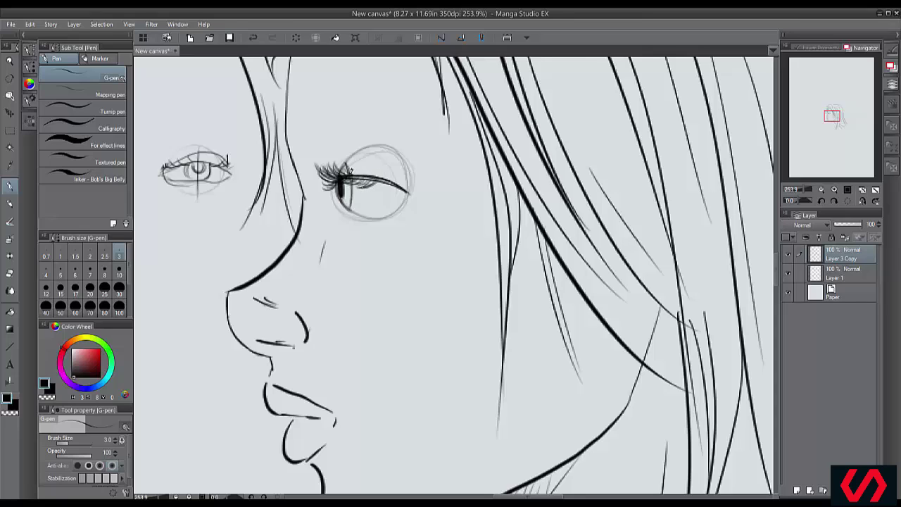
mouse_move(387, 181)
left_mouse_down()
mouse_move(372, 186)
mouse_move(383, 192)
left_mouse_up()
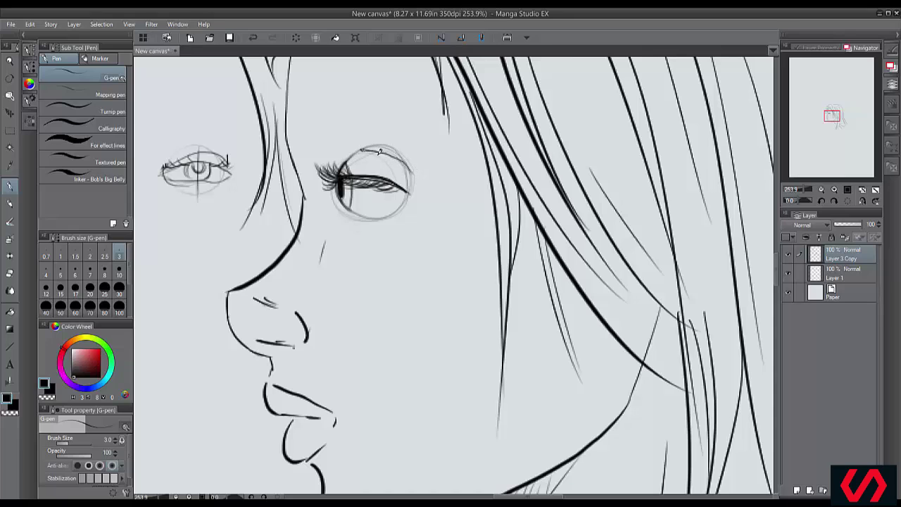
Draw the upper eyelid crease over the top of the profile eyeball and down to its front corner
mouse_move(413, 174)
left_mouse_down()
mouse_move(405, 160)
mouse_move(362, 149)
left_mouse_up()
left_click_drag(367, 146, 340, 152)
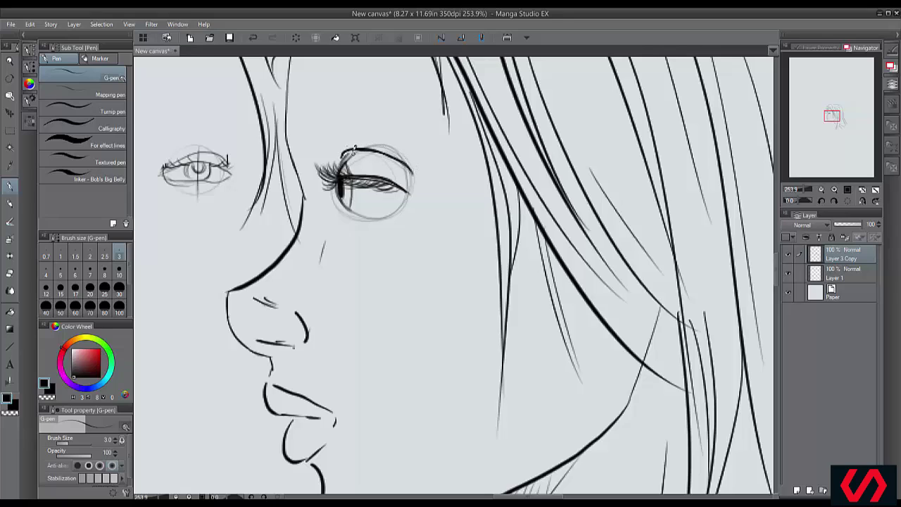
left_click_drag(351, 148, 340, 170)
Outline an arched eyebrow above the profile eye, with a rounded front end and a long upper curve
mouse_move(308, 141)
left_mouse_down()
mouse_move(329, 118)
mouse_move(331, 135)
mouse_move(333, 111)
mouse_move(327, 124)
mouse_move(344, 112)
mouse_move(392, 114)
left_mouse_up()
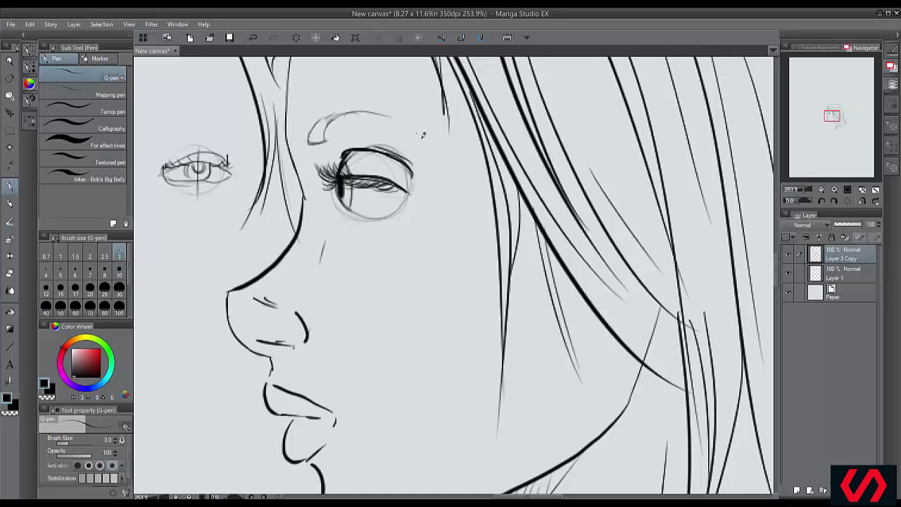
mouse_move(422, 142)
left_mouse_down()
mouse_move(402, 120)
mouse_move(360, 111)
mouse_move(325, 119)
left_mouse_up()
Try shaping the area between eyebrow and eyelid crease with an inner outline and curved contour lines, and undo them
left_click_drag(425, 142, 406, 160)
mouse_move(328, 149)
left_mouse_down()
mouse_move(379, 113)
mouse_move(422, 158)
left_mouse_up()
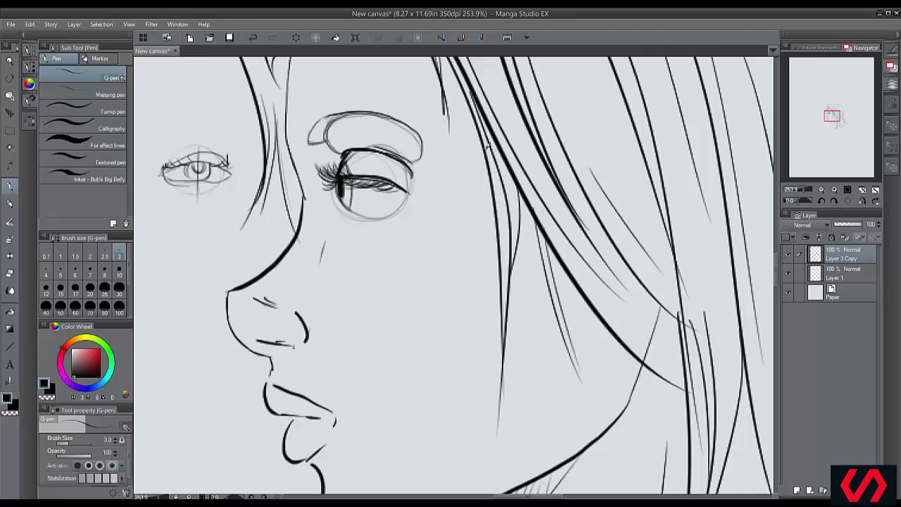
key("ctrl+z")
mouse_move(404, 164)
left_mouse_down()
mouse_move(409, 137)
mouse_move(398, 149)
mouse_move(410, 140)
mouse_move(381, 141)
mouse_move(375, 112)
left_mouse_up()
mouse_move(371, 145)
left_mouse_down()
mouse_move(362, 113)
mouse_move(365, 140)
mouse_move(348, 127)
mouse_move(360, 137)
mouse_move(341, 154)
left_mouse_up()
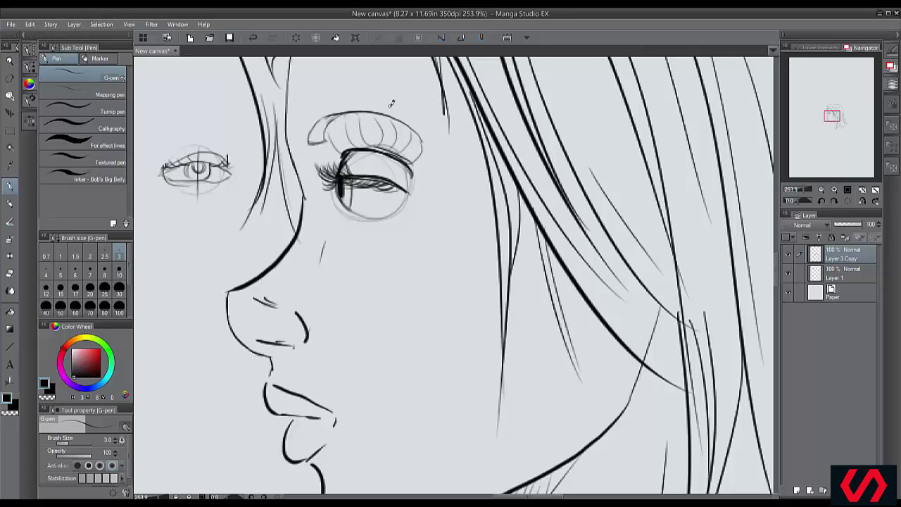
key("ctrl+z")
key("ctrl+z")
key("ctrl+z")
key("ctrl+z")
key("ctrl+z")
key("ctrl+z")
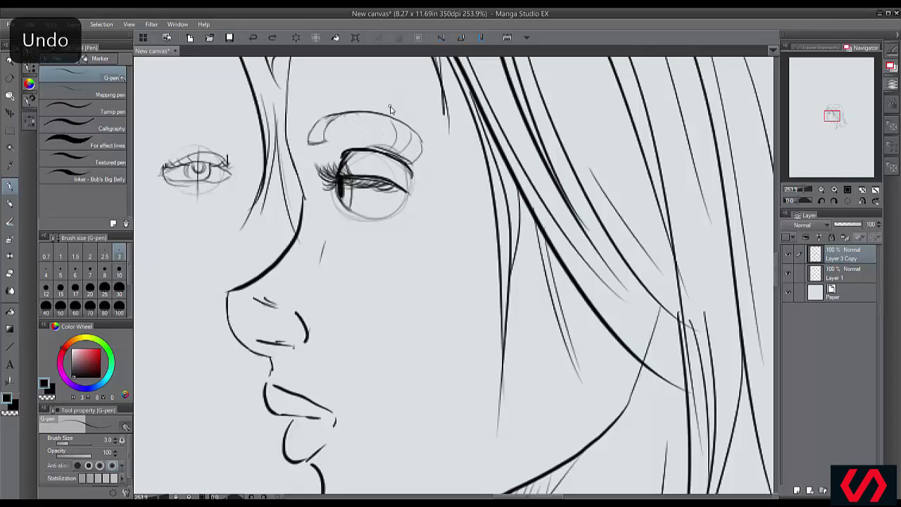
key("ctrl+z")
key("ctrl+z")
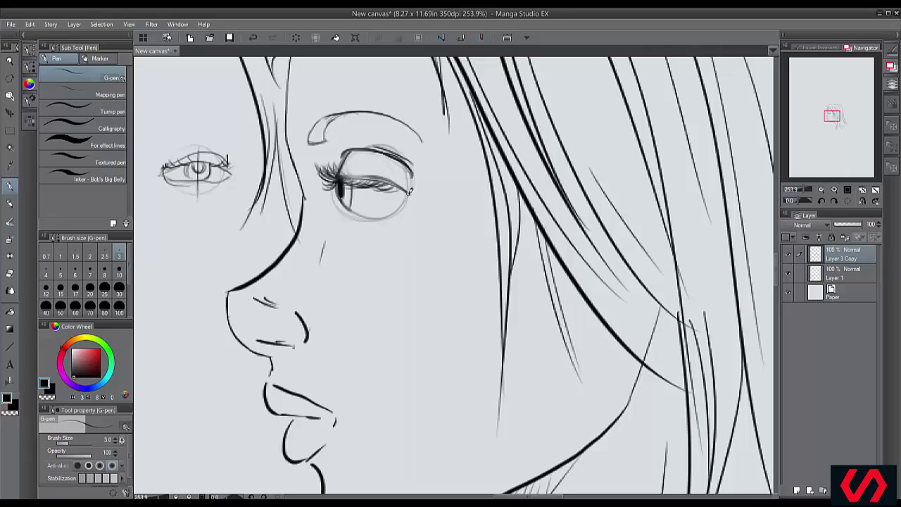
Draw the profile eye's lower eyelid with lower lashes, and reinforce the upper lid and pupil
mouse_move(406, 191)
left_mouse_down()
mouse_move(346, 200)
mouse_move(403, 186)
mouse_move(343, 176)
left_mouse_up()
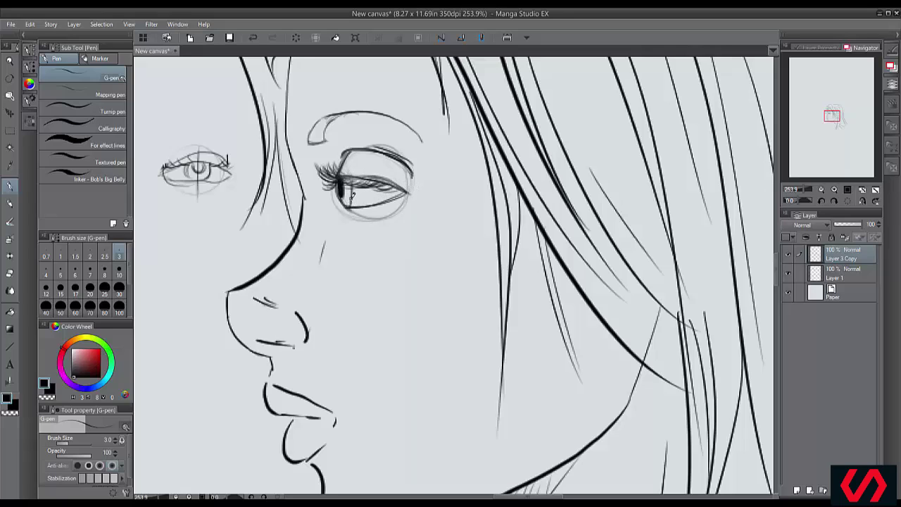
left_click_drag(347, 209, 344, 198)
left_click_drag(336, 205, 347, 203)
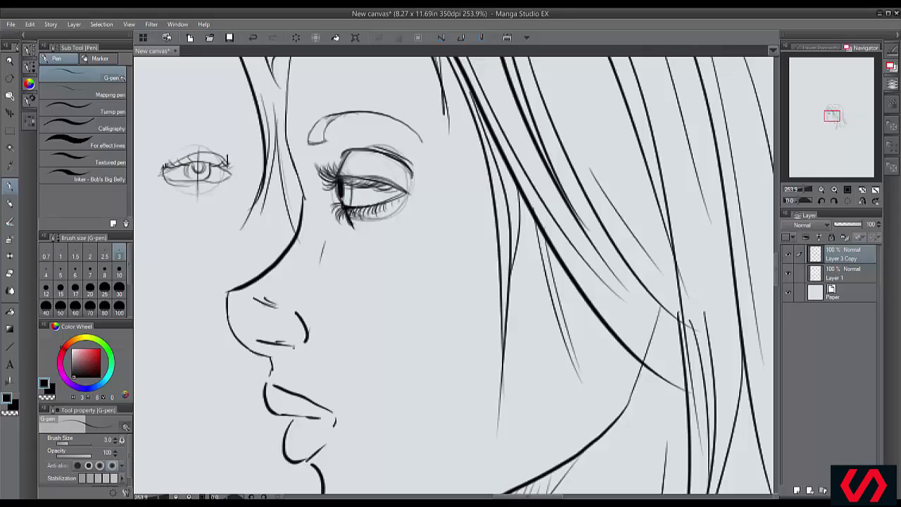
left_click_drag(408, 191, 341, 176)
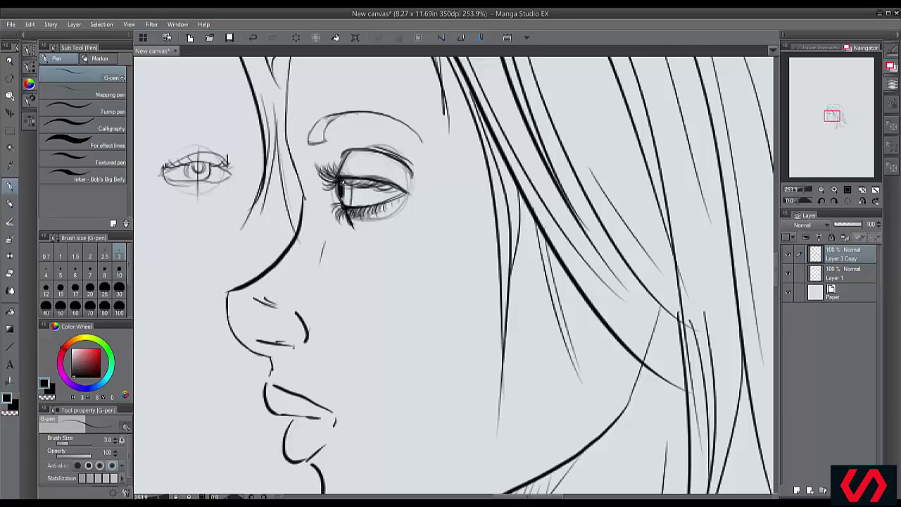
key("ctrl+z")
mouse_move(340, 179)
left_mouse_down()
mouse_move(341, 201)
mouse_move(341, 189)
left_mouse_up()
Erase the profile eye and redraw it narrower, with a wedge-shaped opening, a sloping crease, a dark pupil and short upper and lower lashes
mouse_move(412, 165)
left_mouse_down()
mouse_move(388, 161)
mouse_move(330, 170)
mouse_move(348, 215)
mouse_move(367, 149)
mouse_move(380, 152)
mouse_move(381, 196)
mouse_move(355, 185)
mouse_move(363, 207)
mouse_move(395, 235)
left_mouse_up()
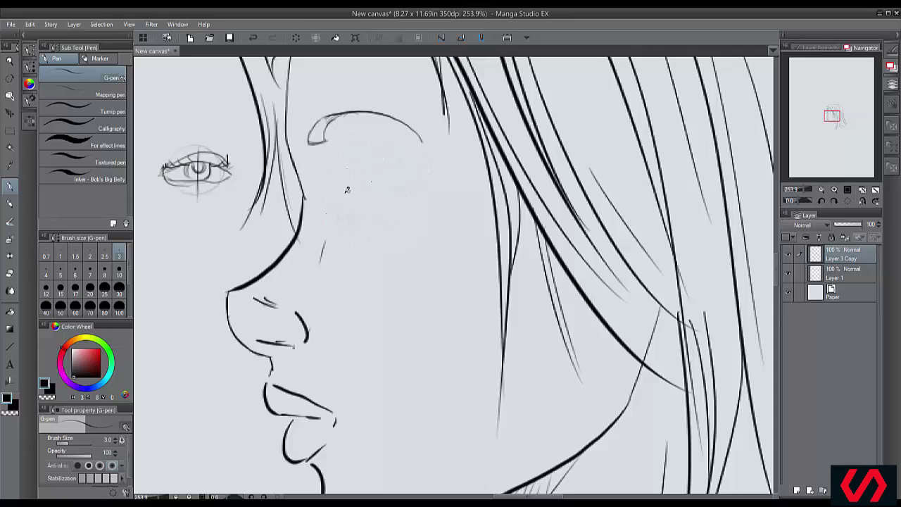
left_click_drag(338, 181, 343, 210)
mouse_move(338, 181)
left_mouse_down()
mouse_move(405, 199)
mouse_move(338, 205)
mouse_move(339, 214)
mouse_move(397, 199)
left_mouse_up()
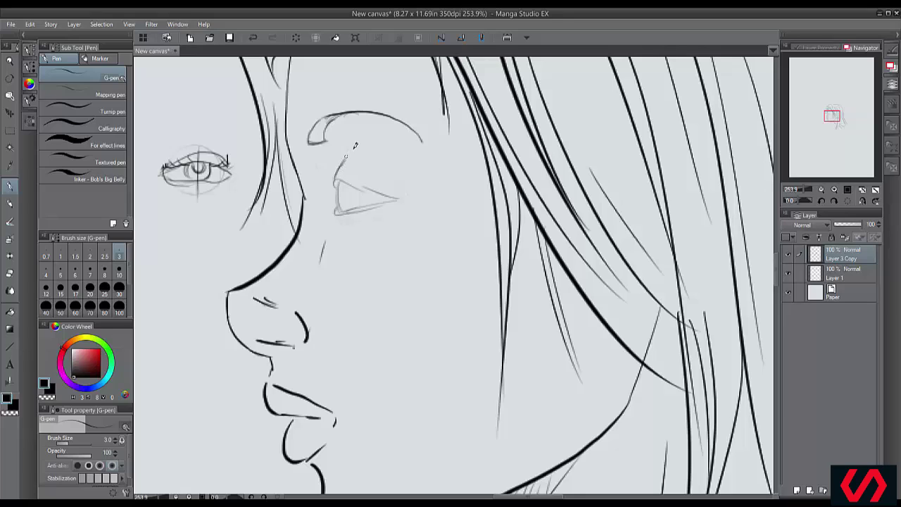
left_click_drag(343, 164, 349, 155)
left_click_drag(411, 184, 351, 157)
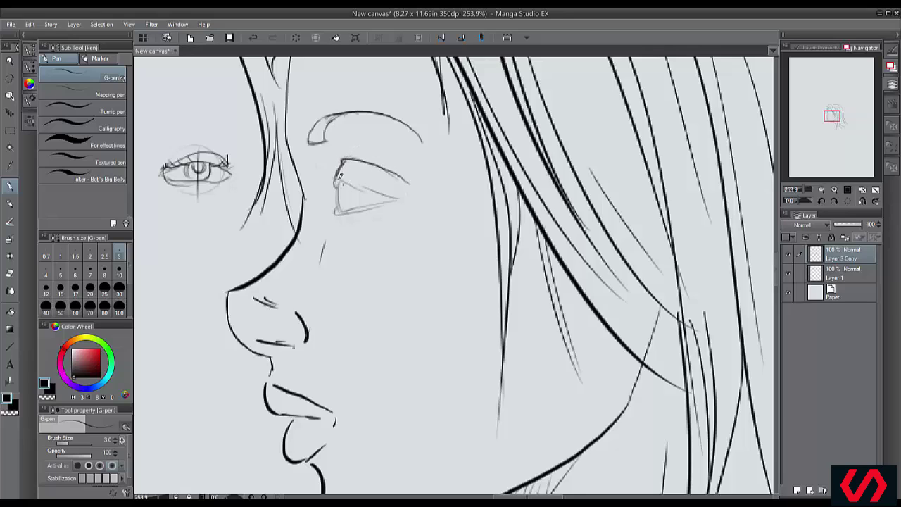
mouse_move(344, 183)
left_mouse_down()
mouse_move(335, 211)
mouse_move(345, 210)
mouse_move(346, 219)
mouse_move(372, 208)
mouse_move(330, 192)
mouse_move(331, 178)
mouse_move(342, 174)
mouse_move(331, 171)
mouse_move(331, 180)
mouse_move(330, 162)
mouse_move(320, 169)
mouse_move(332, 178)
mouse_move(398, 198)
left_mouse_up()
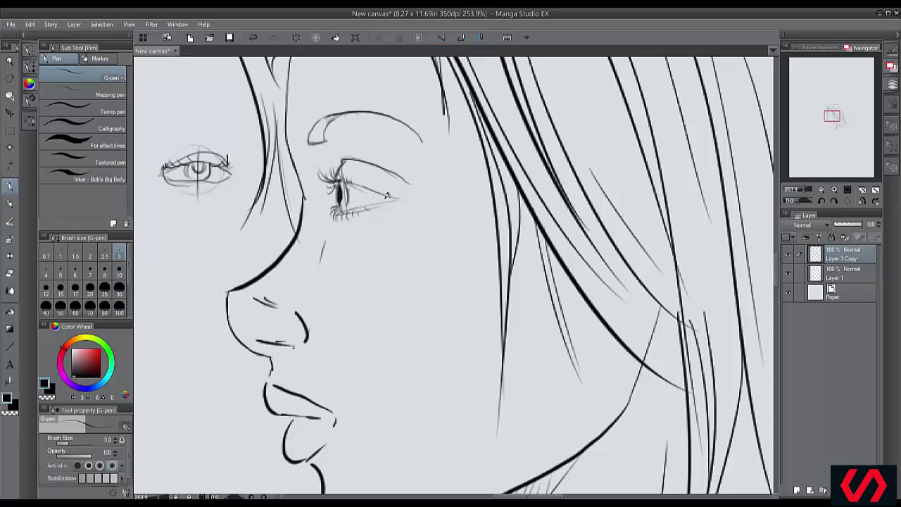
Erase the upper lid and pupil and redraw the profile eye closed, with a lowered lid and dense lashes along the bottom edge
left_click_drag(337, 215, 340, 226)
left_click_drag(336, 146, 342, 161)
mouse_move(352, 179)
left_mouse_down()
mouse_move(328, 181)
mouse_move(329, 170)
mouse_move(357, 193)
mouse_move(351, 177)
mouse_move(376, 191)
mouse_move(338, 190)
left_mouse_up()
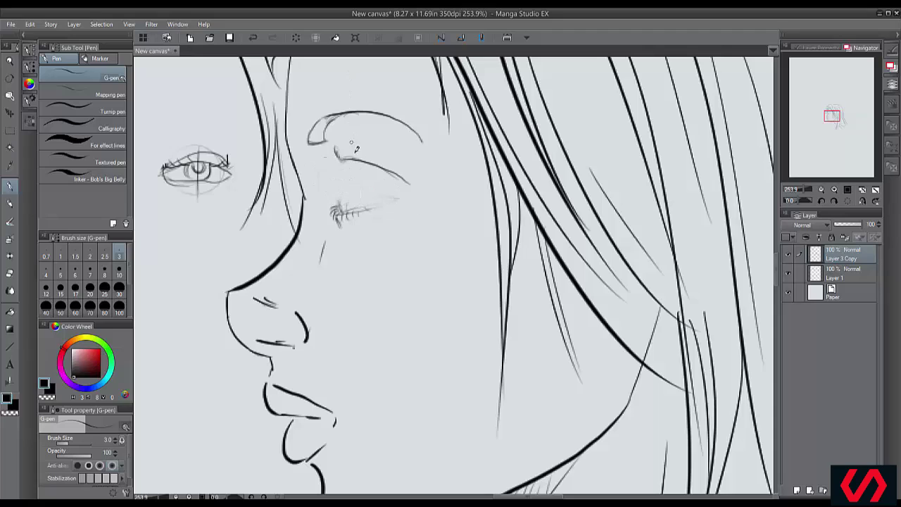
mouse_move(343, 154)
left_mouse_down()
mouse_move(337, 211)
mouse_move(335, 202)
mouse_move(326, 218)
mouse_move(331, 206)
mouse_move(332, 221)
mouse_move(359, 221)
mouse_move(364, 206)
mouse_move(390, 205)
mouse_move(408, 191)
mouse_move(380, 202)
left_mouse_up()
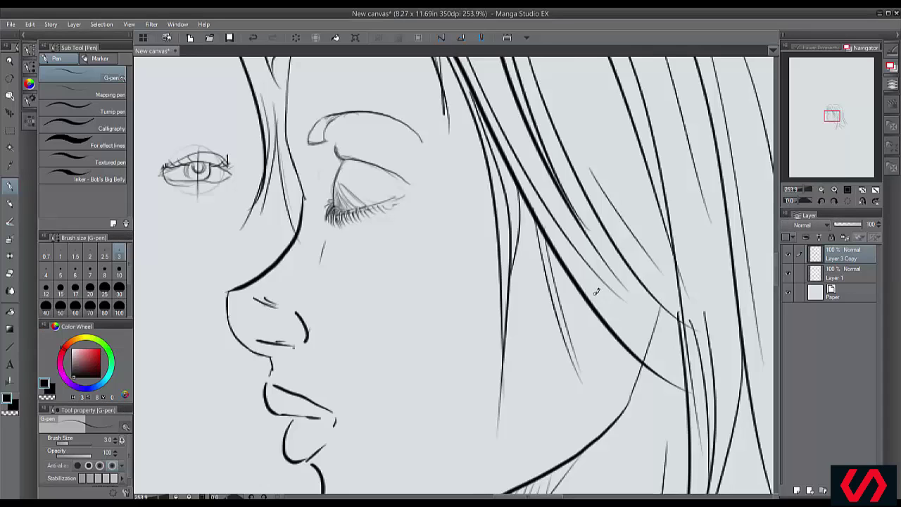
Replace the closed eye's crease with a continuous brow-to-lid contour, and darken the lash line with dense strokes projecting forward
mouse_move(352, 161)
left_mouse_down()
mouse_move(415, 186)
mouse_move(362, 161)
mouse_move(333, 159)
left_mouse_up()
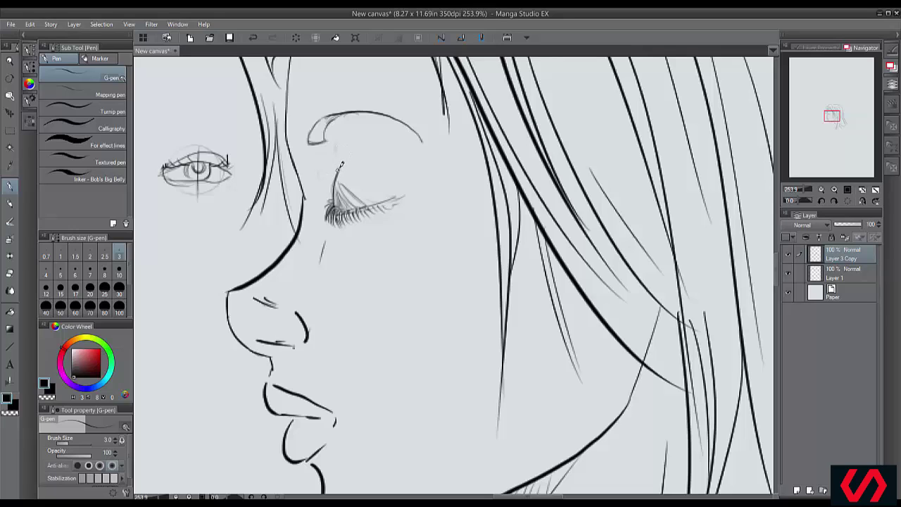
left_click_drag(336, 141, 338, 174)
left_click_drag(335, 223, 352, 246)
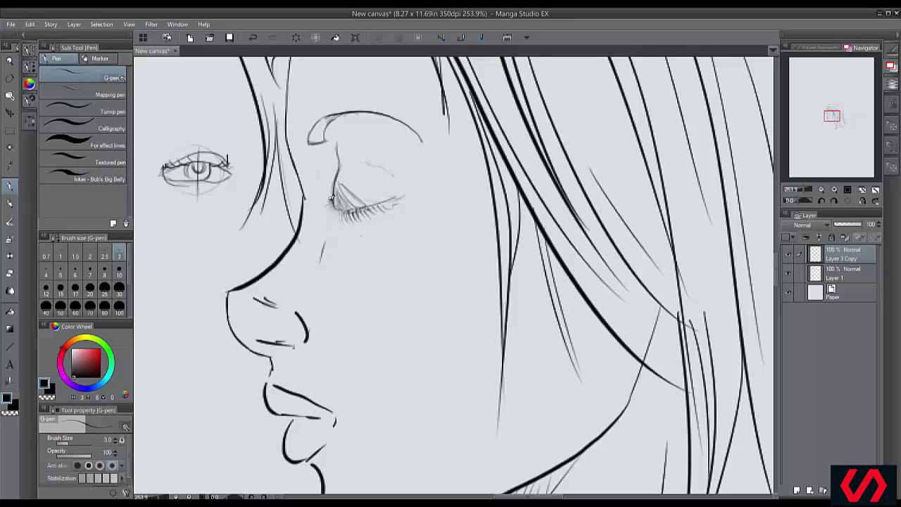
mouse_move(316, 212)
left_mouse_down()
mouse_move(400, 199)
mouse_move(338, 220)
mouse_move(320, 216)
mouse_move(397, 199)
left_mouse_up()
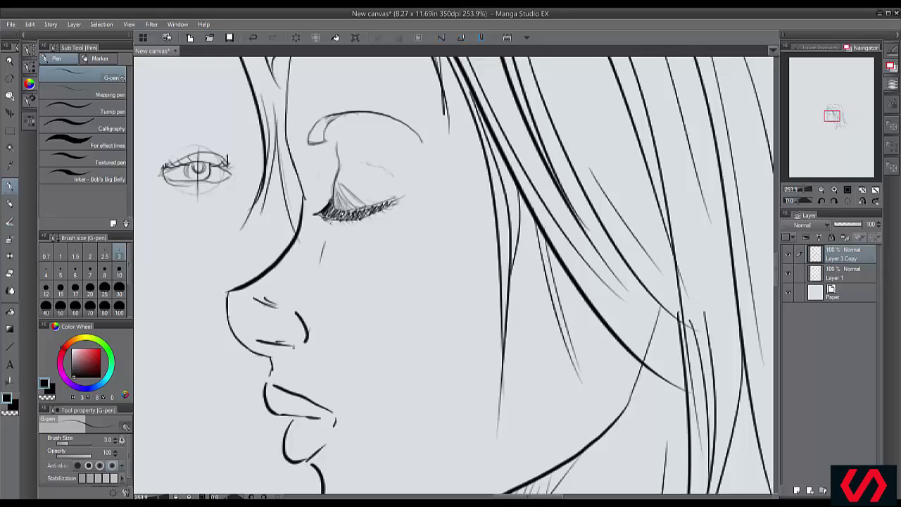
mouse_move(321, 206)
left_mouse_down()
mouse_move(335, 186)
mouse_move(329, 199)
mouse_move(362, 217)
mouse_move(361, 205)
mouse_move(401, 193)
mouse_move(366, 205)
mouse_move(368, 213)
mouse_move(328, 215)
left_mouse_up()
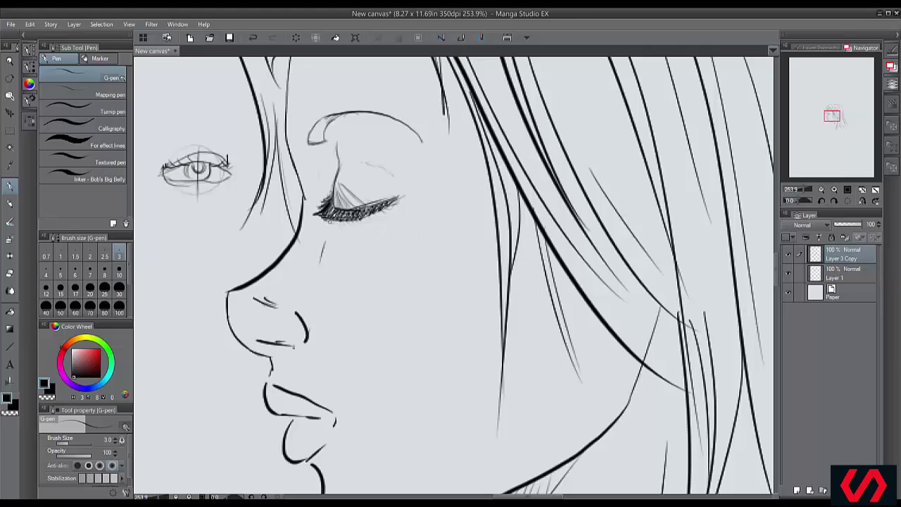
Add a short contour line below the closed eye's lashes and erase the front-view practice eye beside the face
key("ctrl+z")
left_click_drag(336, 217, 338, 232)
key("ctrl+z")
mouse_move(217, 149)
left_mouse_down()
mouse_move(195, 207)
mouse_move(197, 133)
mouse_move(183, 142)
mouse_move(204, 134)
mouse_move(225, 192)
mouse_move(198, 200)
mouse_move(174, 184)
mouse_move(195, 158)
left_mouse_up()
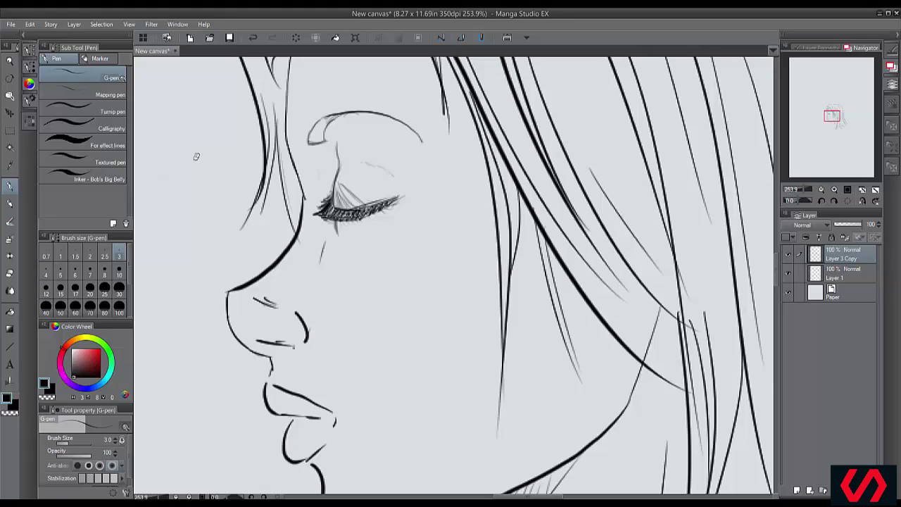
Switch to DAZ Studio and maximize its window to show the 3D head reference
scroll(196, 156, "down", 3)
key("m")
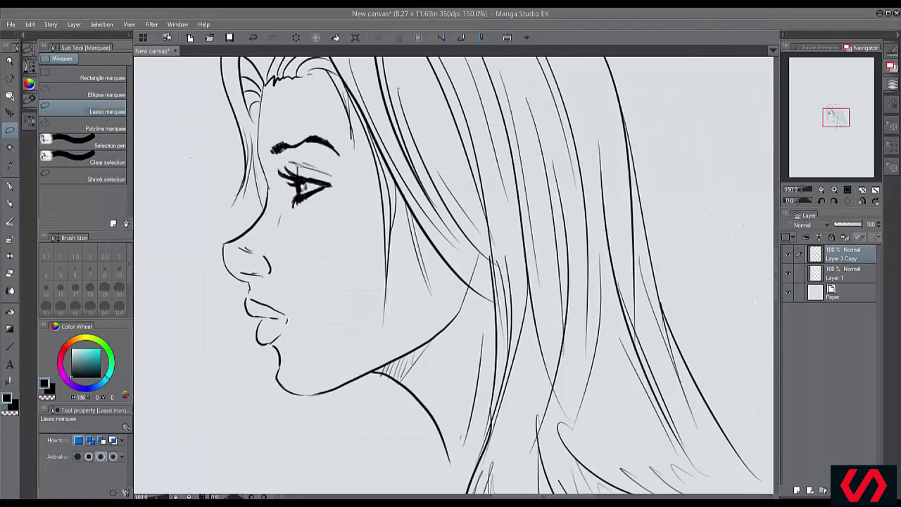
key("alt+Tab")
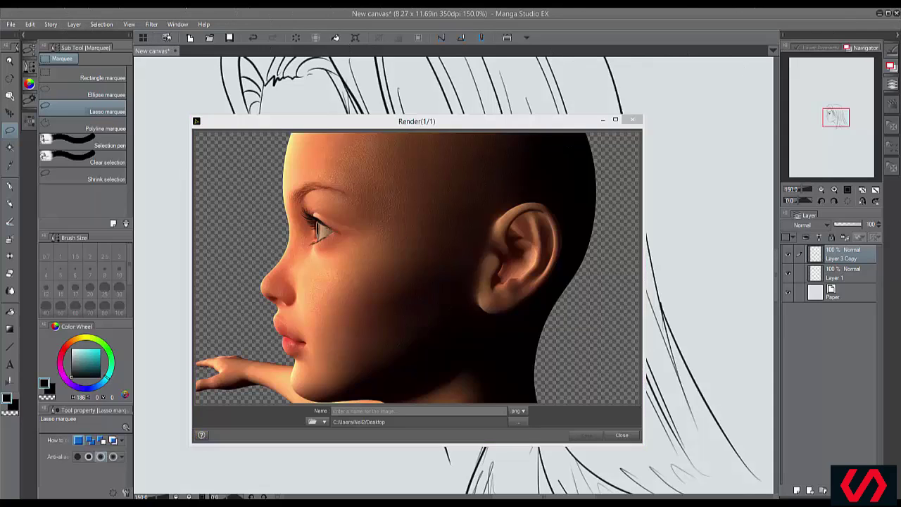
left_click_drag(0, 30, 410, 55)
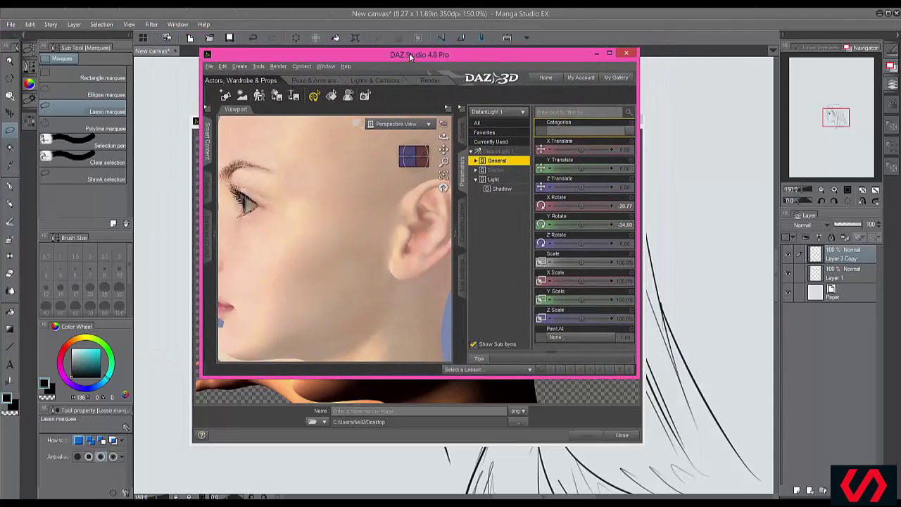
left_click(608, 53)
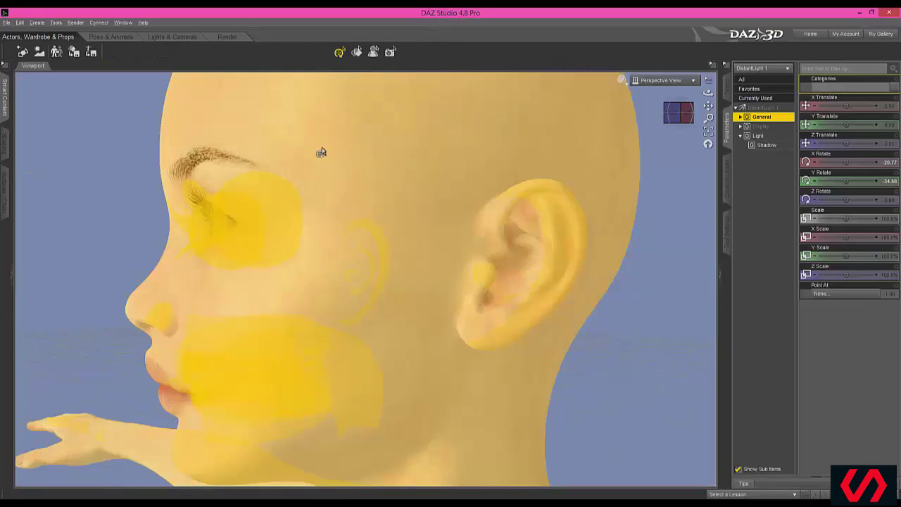
Rotate the Belle 6 figure about Y to a front view, a three-quarter view and back to profile at -32.65 to examine the eye
left_click(727, 88)
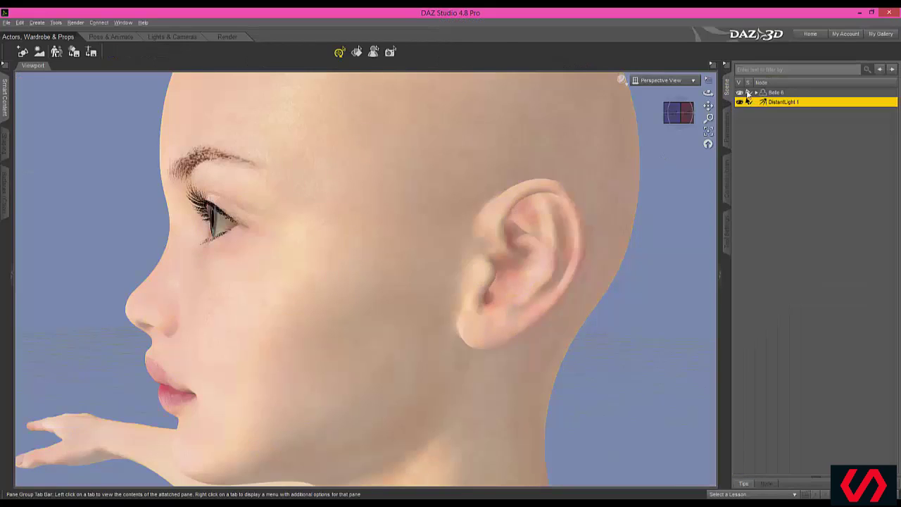
left_click(725, 120)
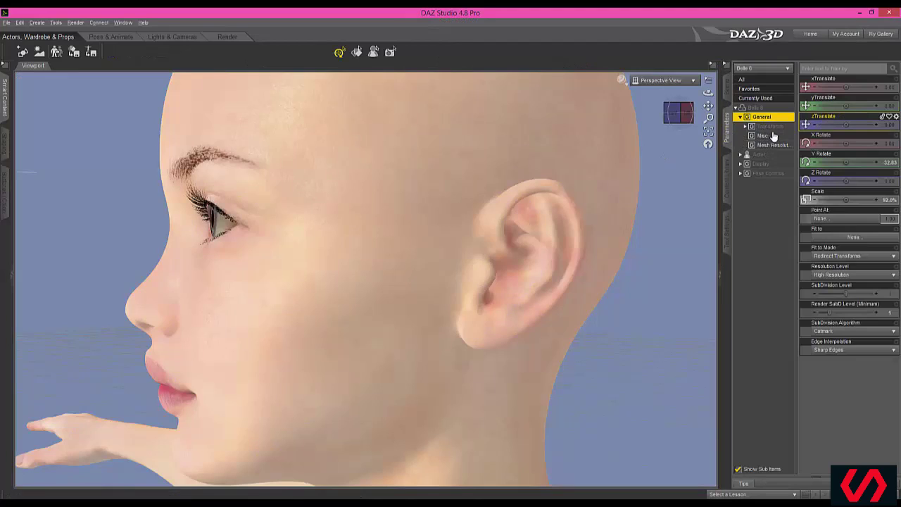
left_click_drag(850, 165, 865, 165)
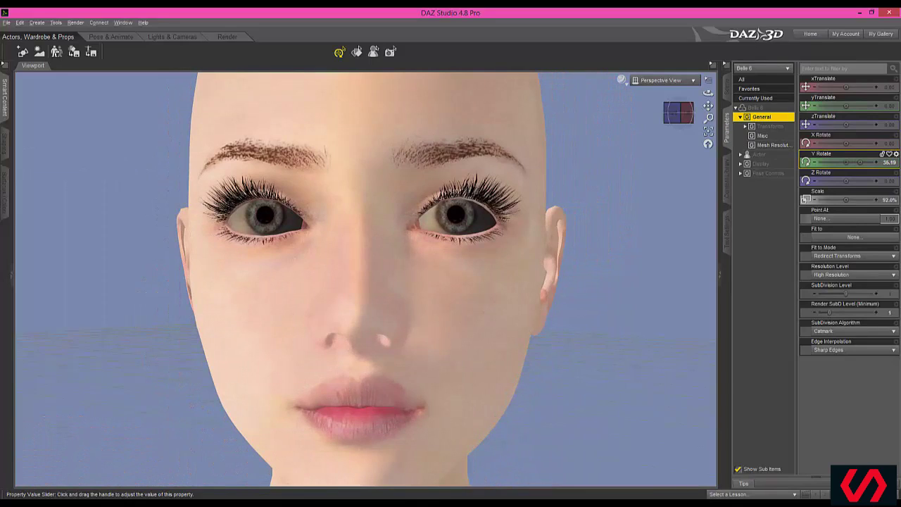
left_click_drag(860, 162, 705, 162)
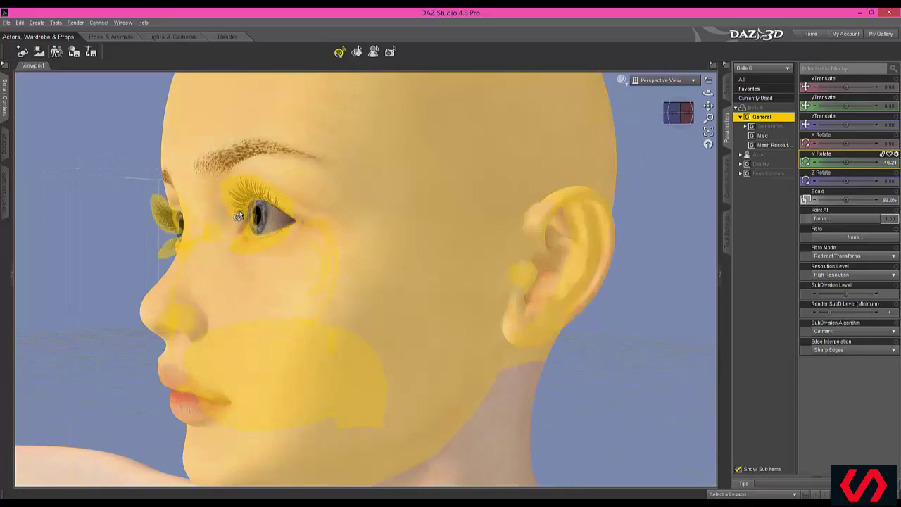
left_click_drag(847, 162, 836, 163)
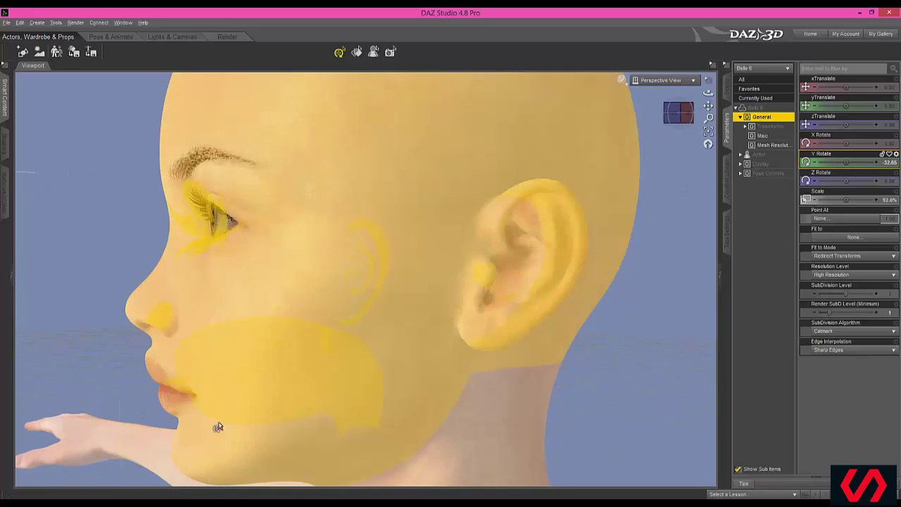
Bring up the rendered profile head, enlarge its window and move it higher to examine the eye
mouse_move(203, 502)
left_click(260, 454)
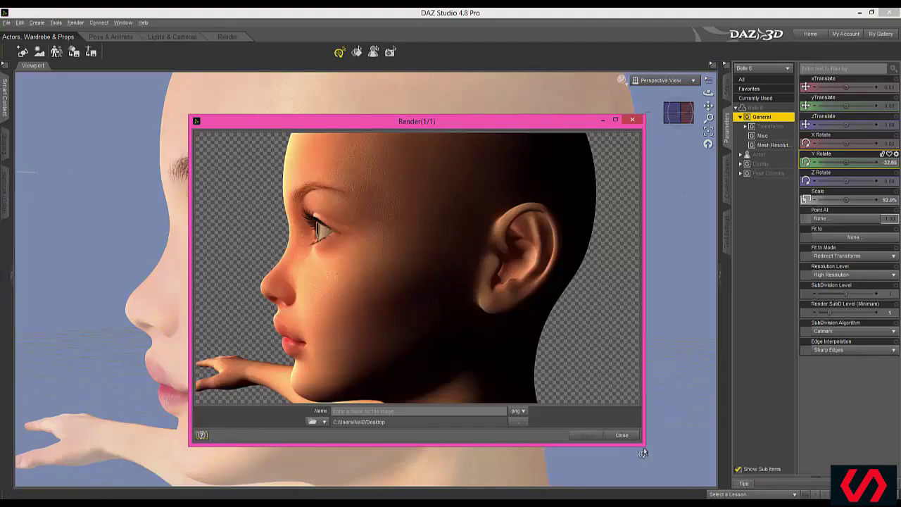
left_click_drag(643, 445, 723, 484)
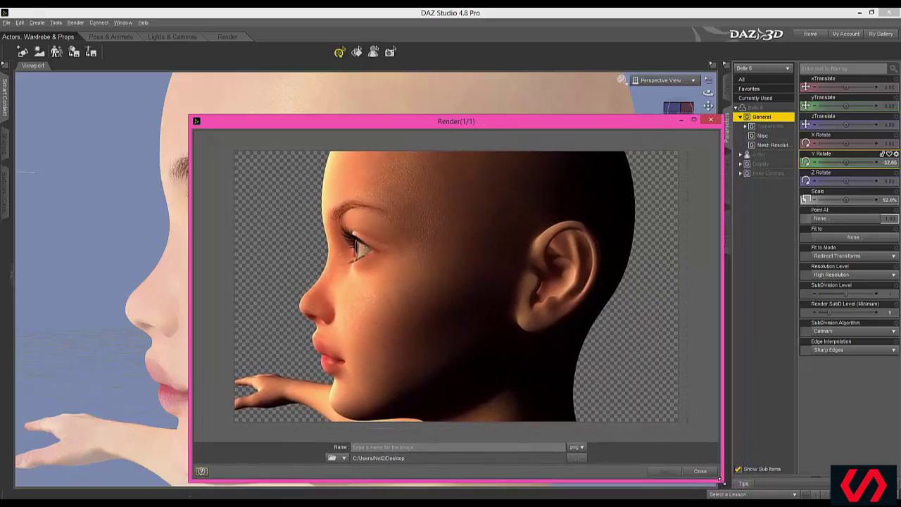
left_click_drag(432, 121, 416, 80)
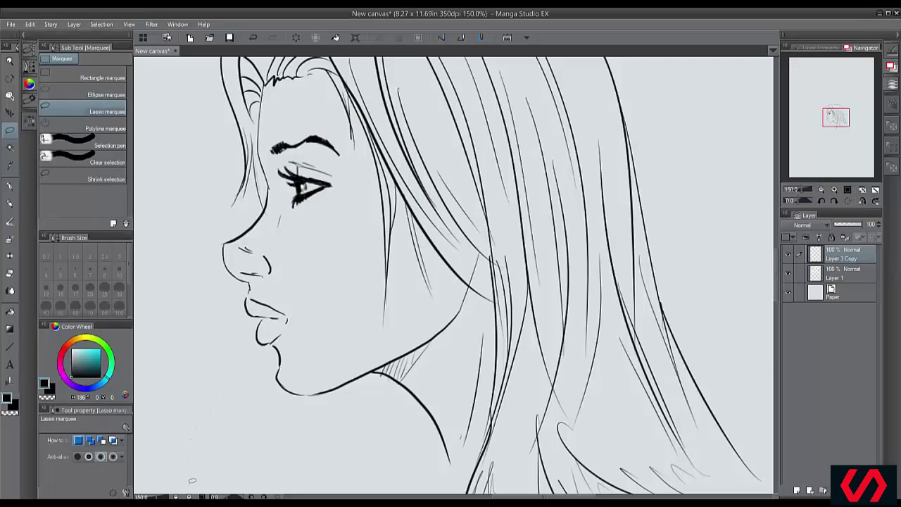
Show the profile render over the portrait drawing to compare the eye shape, and close the render
mouse_move(203, 502)
left_click(252, 461)
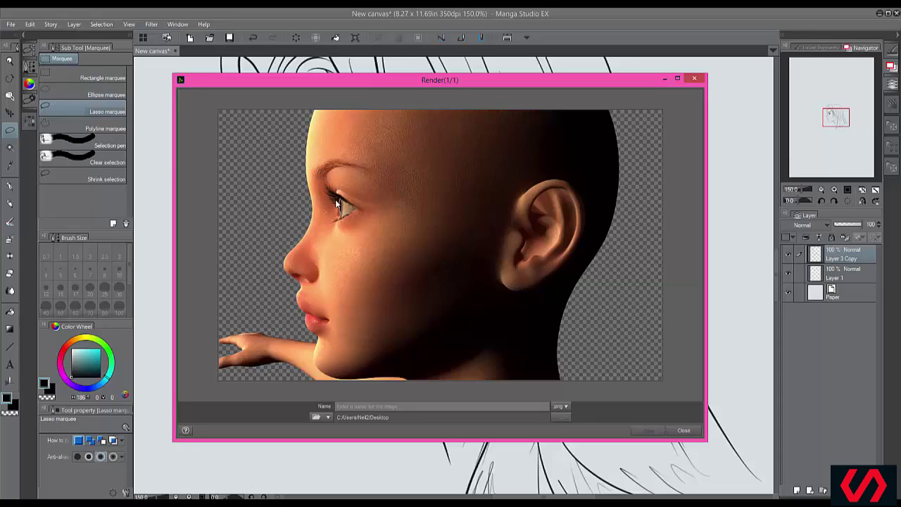
left_click(694, 78)
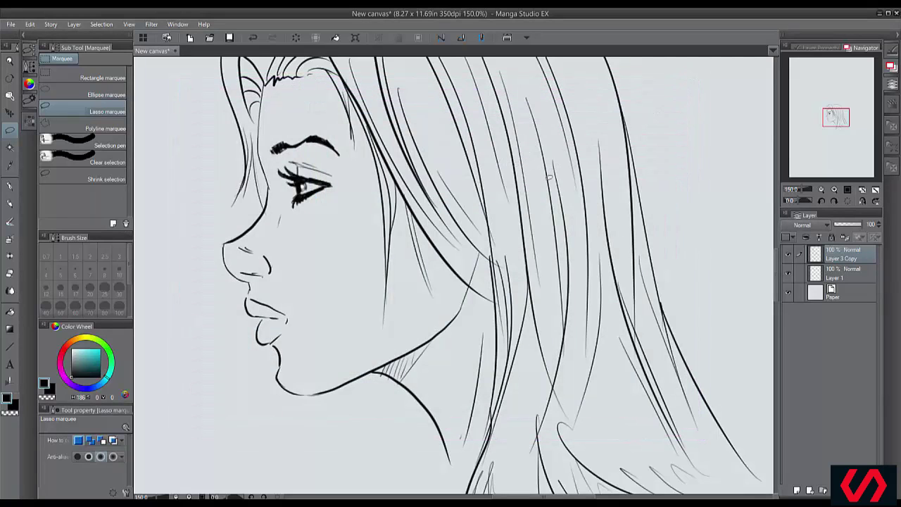
Sketch a small profile eye with fanned lashes in the blank area before the face using the Colored pencil, and erase it
scroll(549, 178, "left", 5)
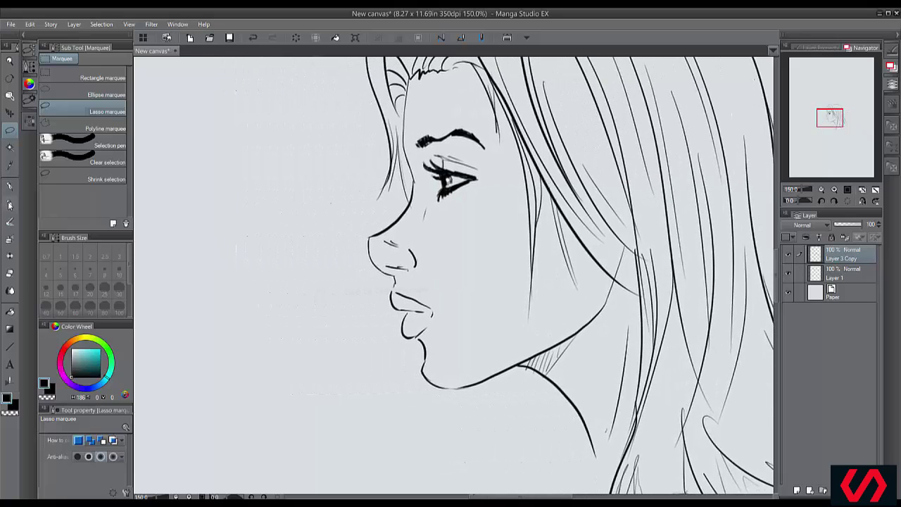
left_click(11, 204)
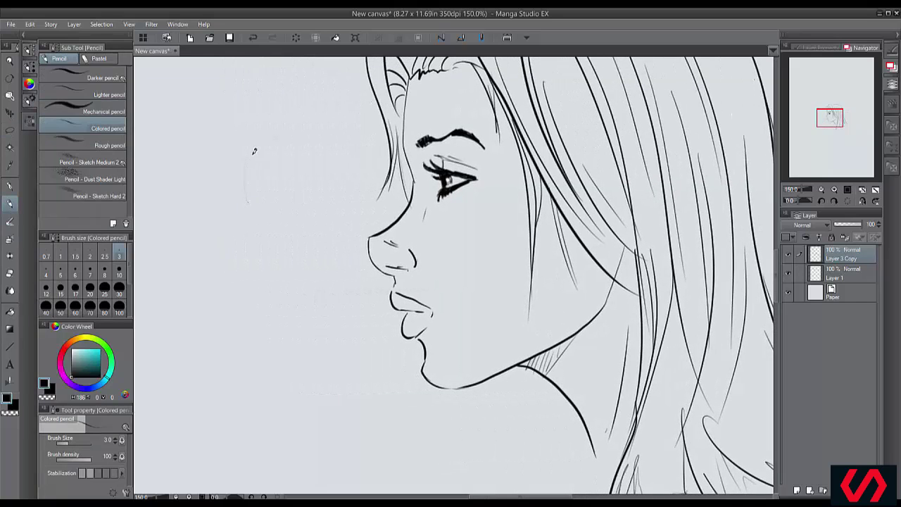
left_click_drag(252, 152, 255, 200)
left_click_drag(304, 176, 245, 157)
mouse_move(235, 187)
left_mouse_down()
mouse_move(261, 181)
mouse_move(239, 168)
mouse_move(257, 176)
mouse_move(237, 173)
mouse_move(251, 165)
mouse_move(247, 198)
left_mouse_up()
mouse_move(237, 168)
left_mouse_down()
mouse_move(251, 171)
mouse_move(227, 165)
left_mouse_up()
mouse_move(245, 166)
left_mouse_down()
mouse_move(216, 160)
mouse_move(233, 141)
mouse_move(265, 150)
mouse_move(247, 200)
mouse_move(232, 174)
left_mouse_up()
mouse_move(244, 166)
left_mouse_down()
mouse_move(219, 157)
mouse_move(240, 143)
left_mouse_up()
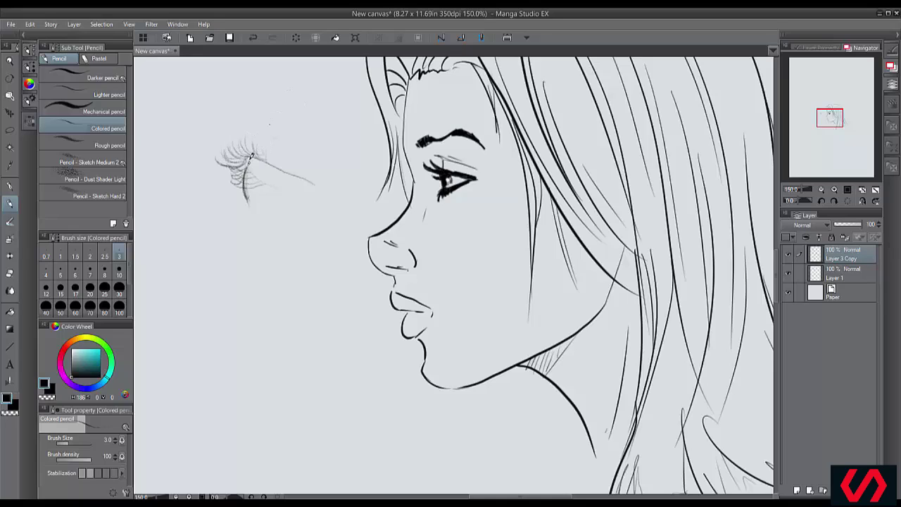
mouse_move(247, 158)
left_mouse_down()
mouse_move(235, 192)
mouse_move(250, 195)
mouse_move(259, 126)
mouse_move(232, 179)
mouse_move(268, 161)
left_mouse_up()
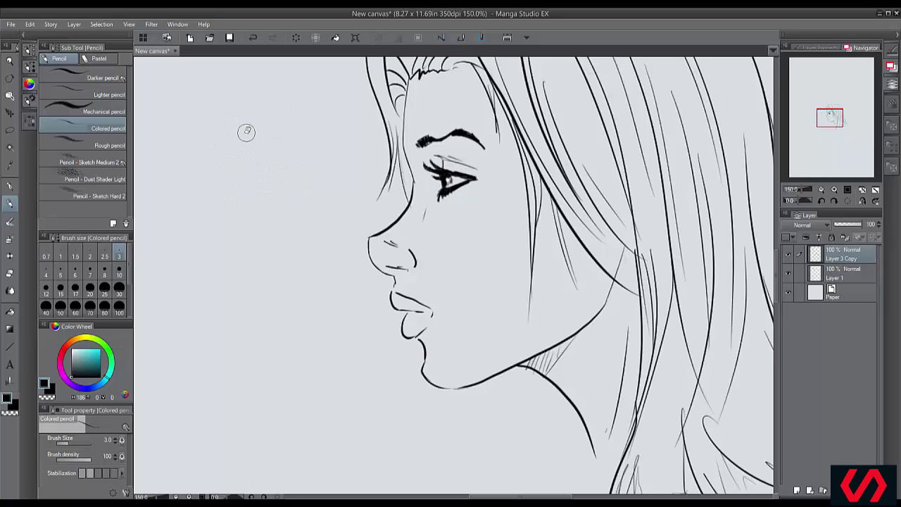
Extend and thicken the outer corner of the portrait's eye with the G-pen at brush size 5
left_click_drag(247, 130, 118, 154)
key("p")
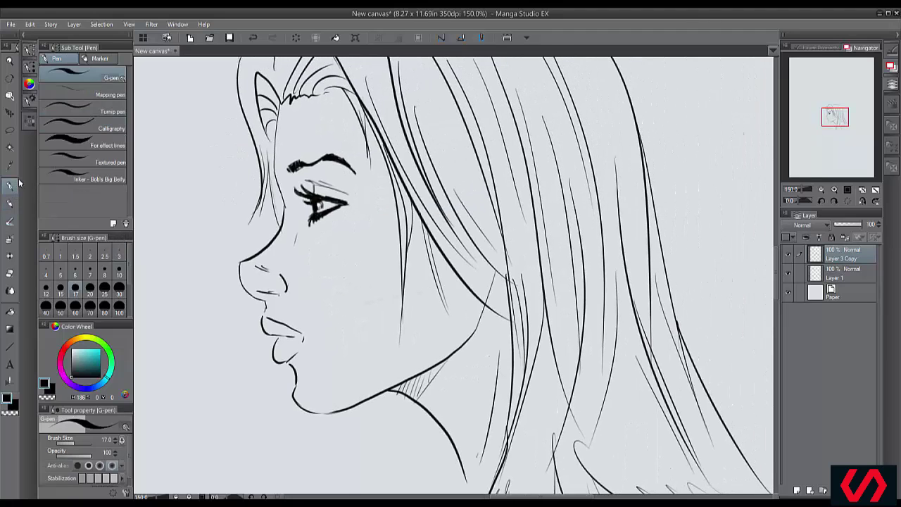
left_click(61, 271)
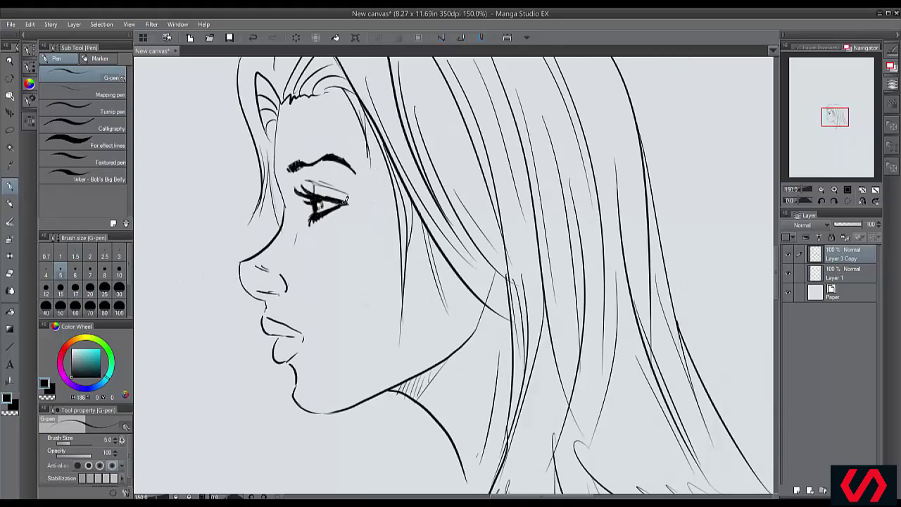
left_click_drag(357, 190, 350, 200)
left_click_drag(338, 195, 334, 200)
left_click_drag(351, 199, 337, 209)
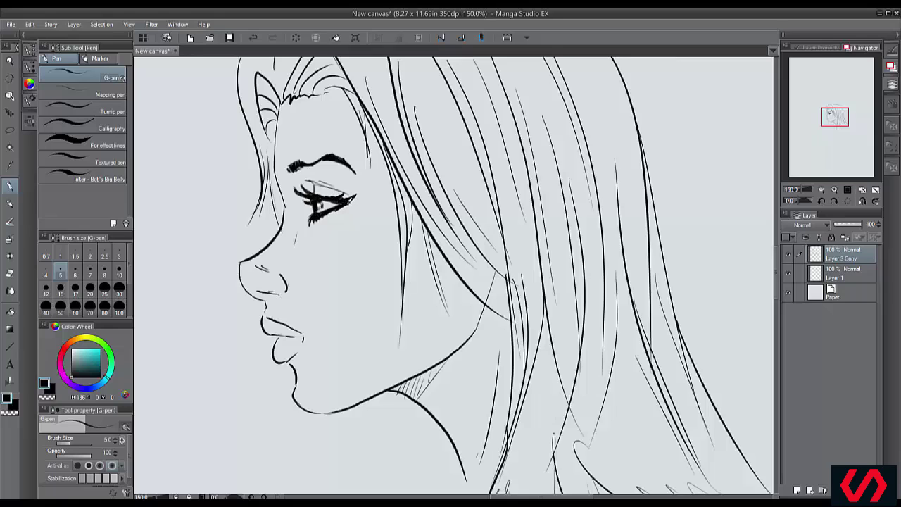